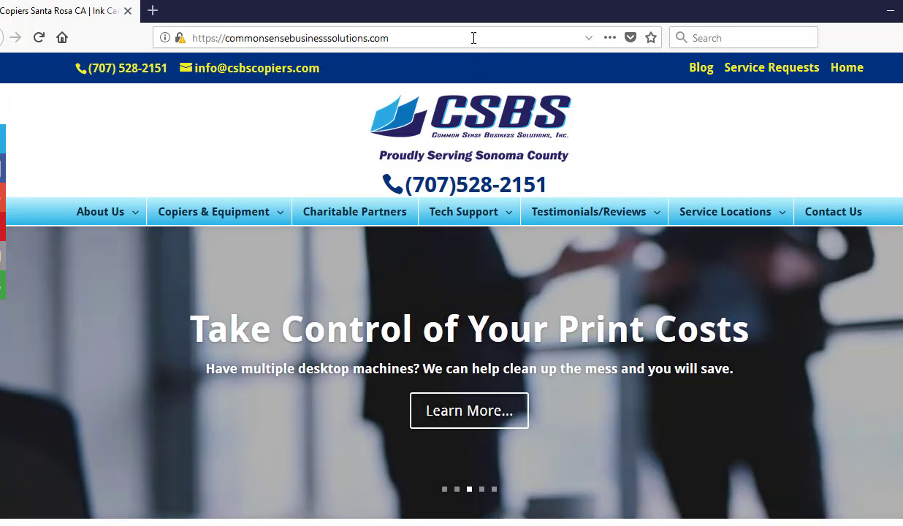
# Step: Load the website kmbs.konicaminolta.us in the current browser tab
pyautogui.click(473, 38)
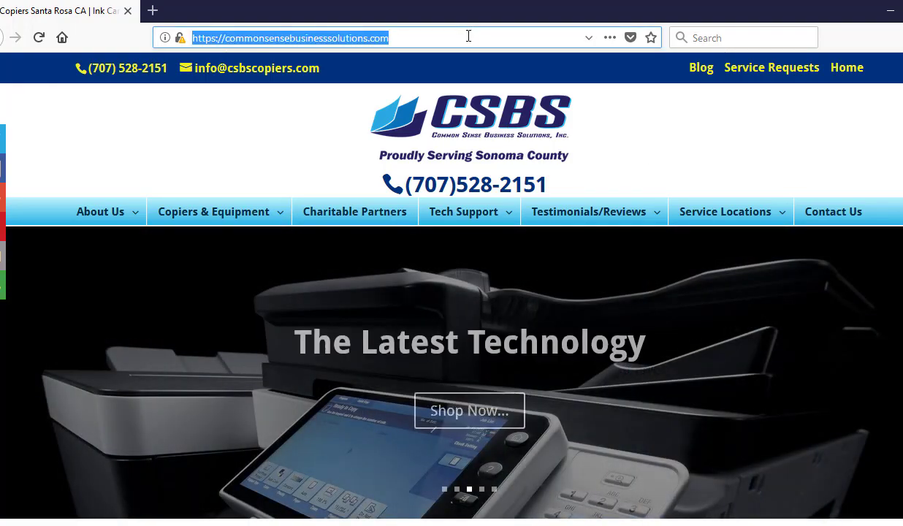
pyautogui.write('kmbs')
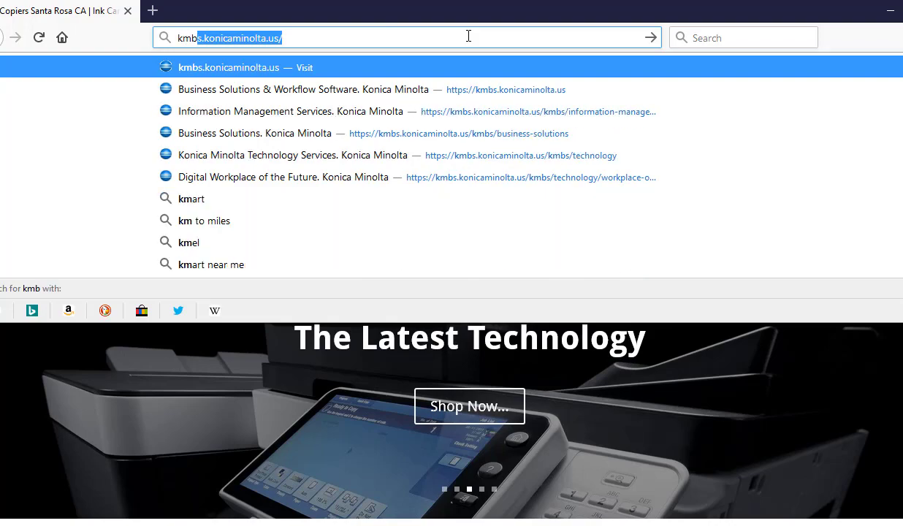
pyautogui.write('.konica')
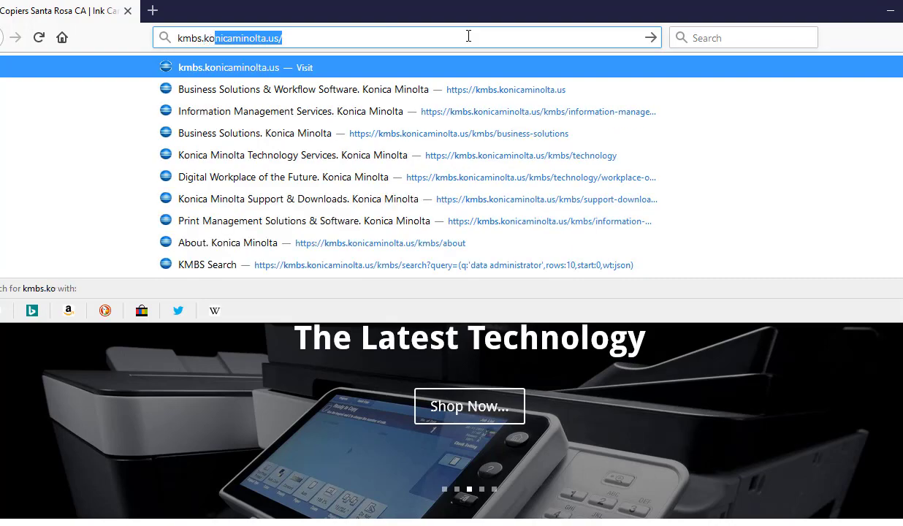
pyautogui.write('minolta')
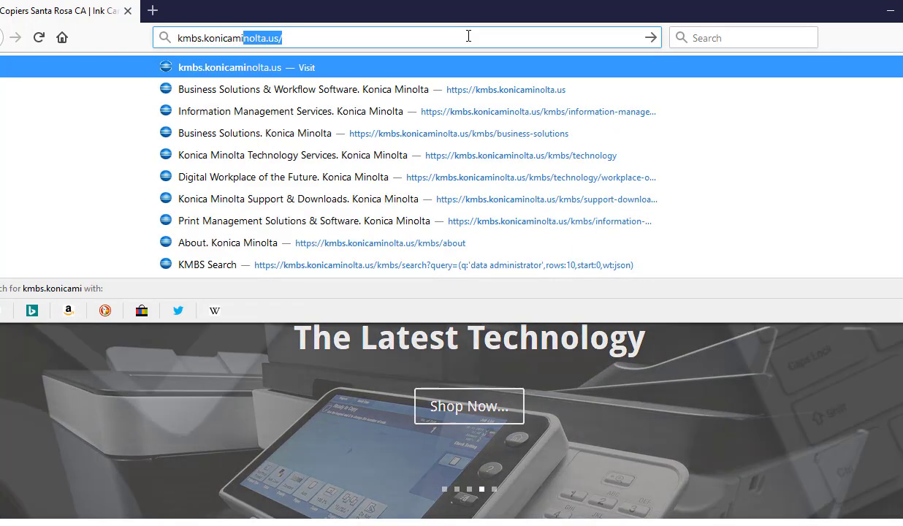
pyautogui.write('.us')
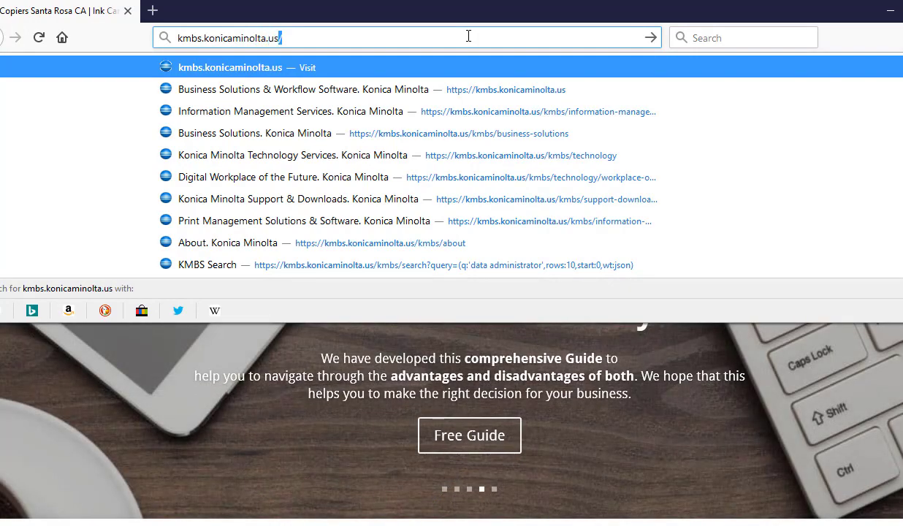
pyautogui.press('Return')
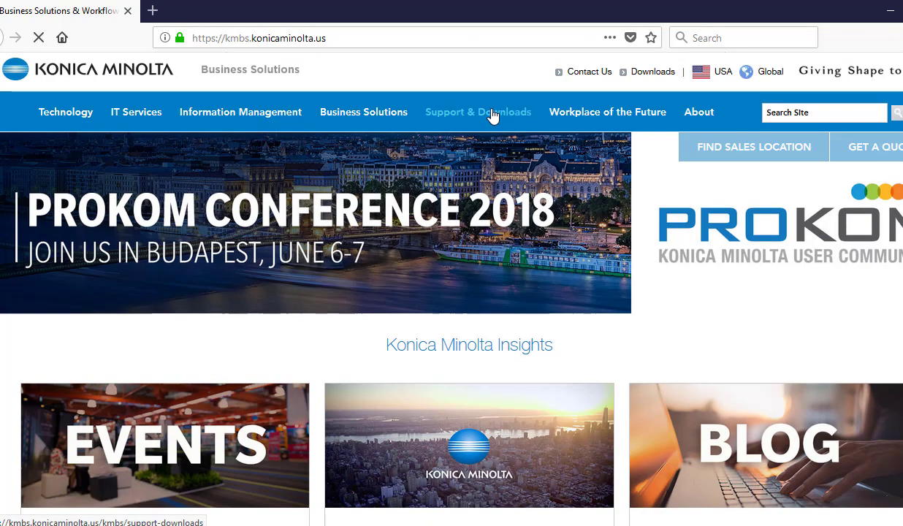
# Step: Go to the site's Support & Downloads page and open the Drivers link under Technical Support
pyautogui.click(492, 115)
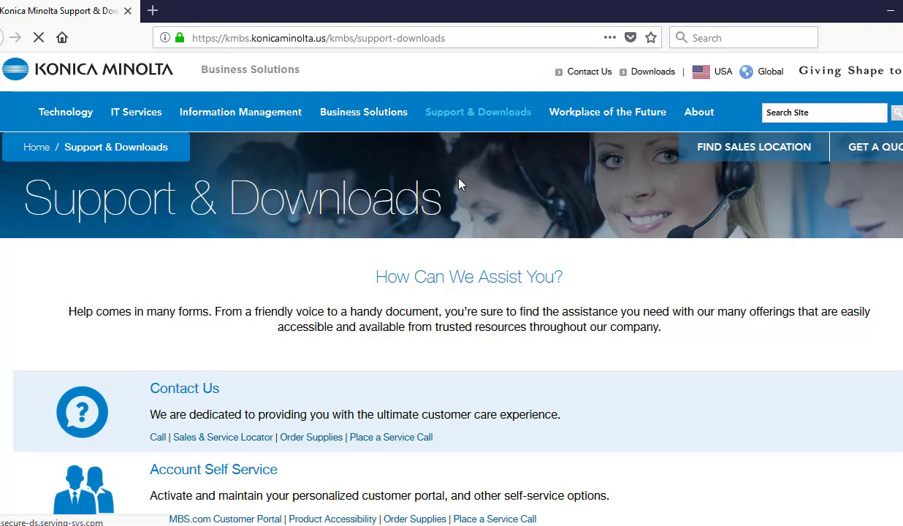
pyautogui.scroll(-5, 458, 178)
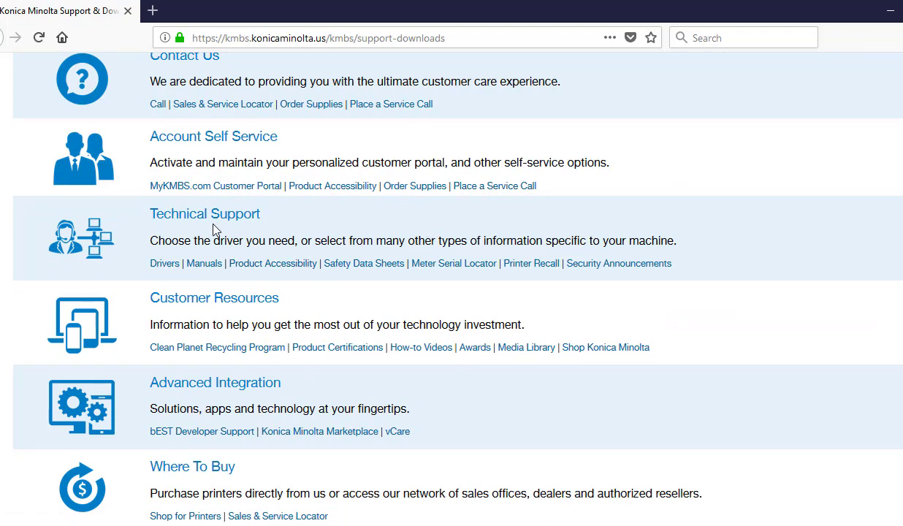
pyautogui.click(164, 264)
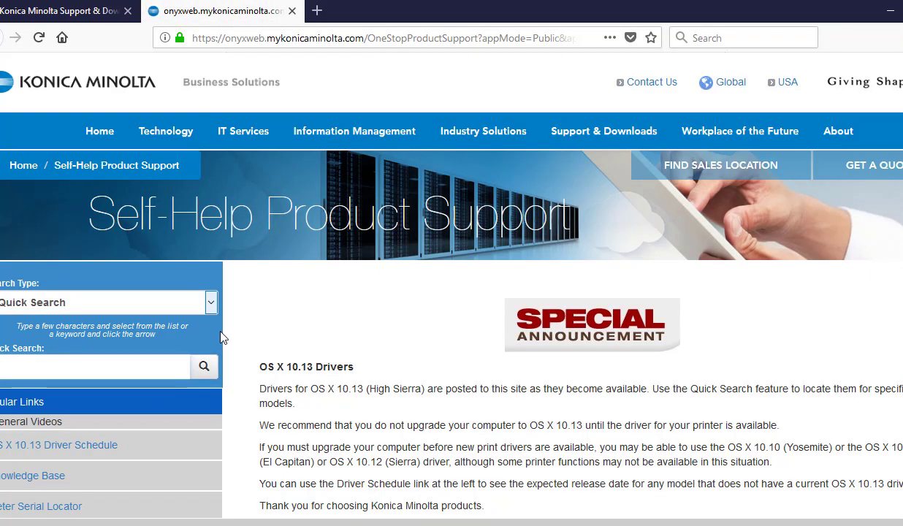
# Step: Set the search type to Product Category and the product category to Color Multifunction Printers
pyautogui.click(214, 304)
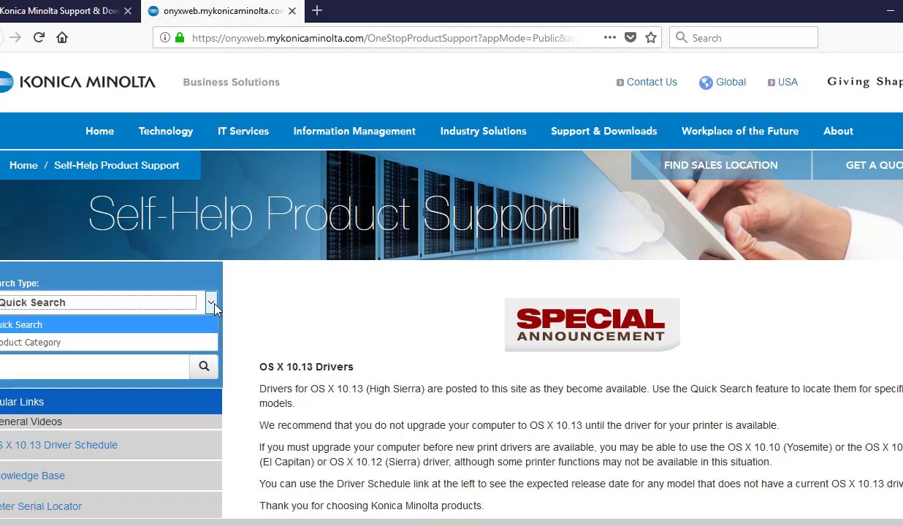
pyautogui.click(58, 342)
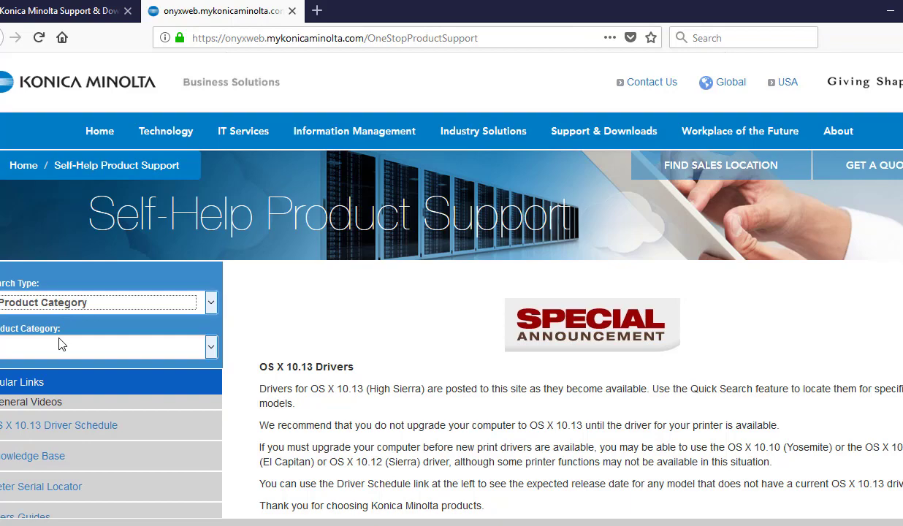
pyautogui.click(212, 349)
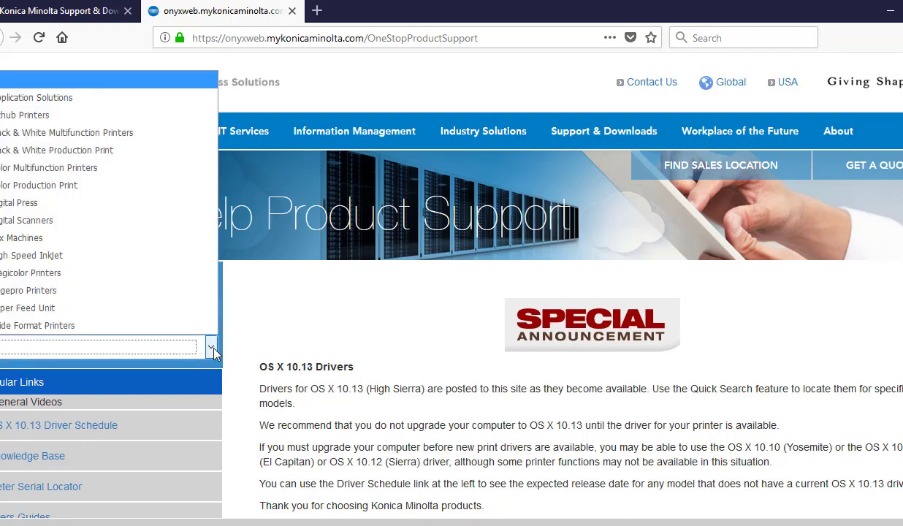
pyautogui.click(140, 175)
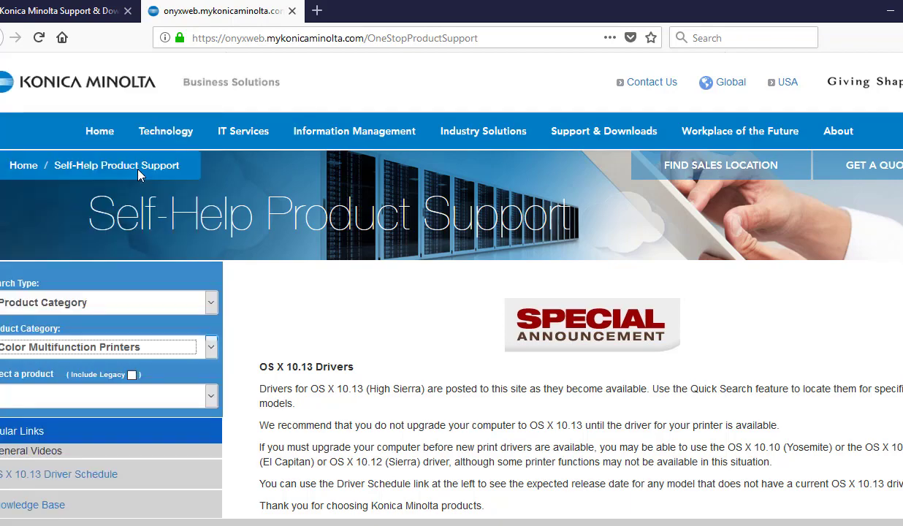
# Step: Select the bizhub C554e as the product
pyautogui.click(211, 397)
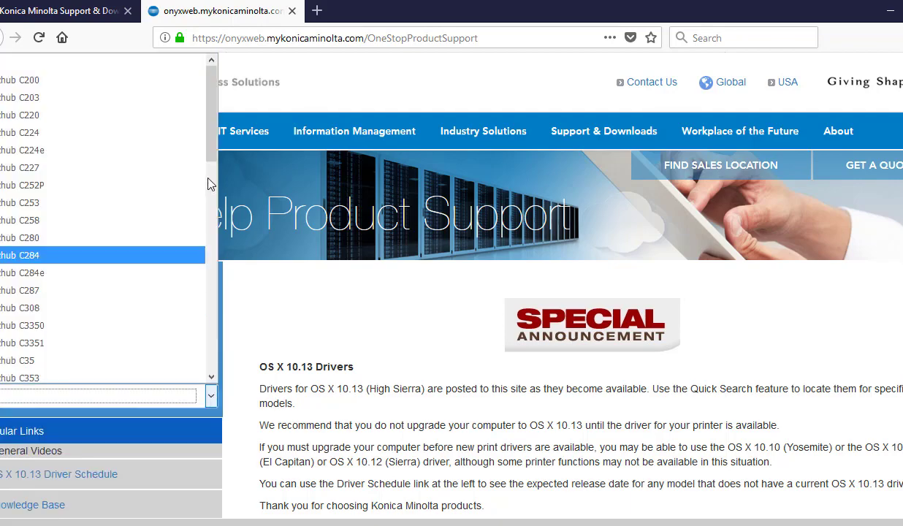
pyautogui.scroll(-3, 201, 183)
pyautogui.scroll(-5, 201, 197)
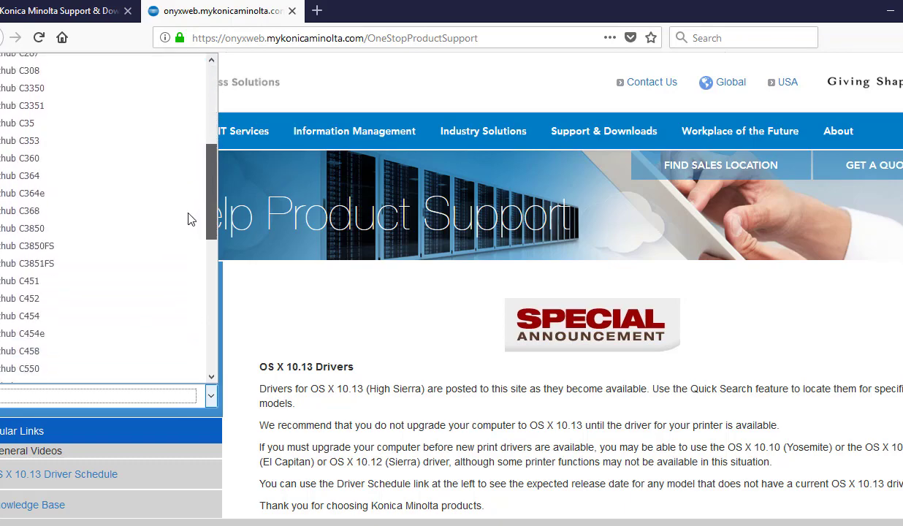
pyautogui.scroll(-2, 183, 285)
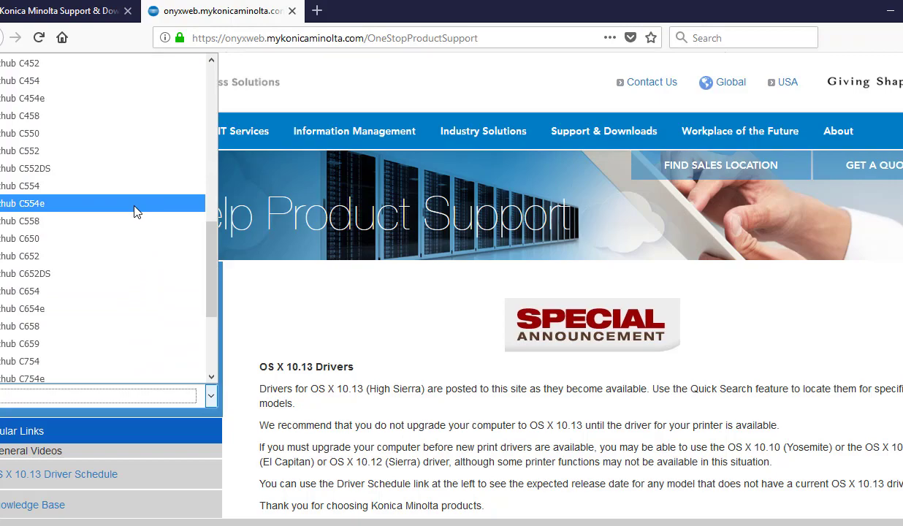
pyautogui.click(136, 204)
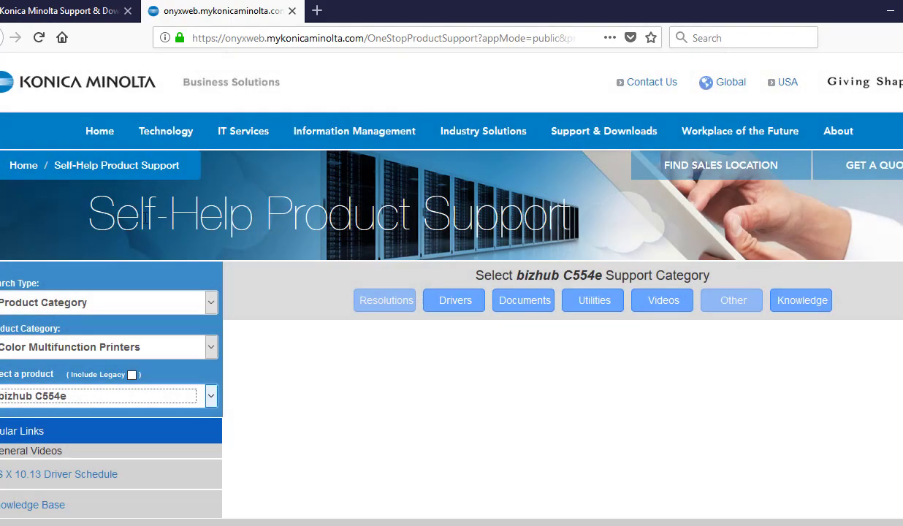
# Step: Show the bizhub C554e drivers and expand the Windows_10_64-Bit group
pyautogui.click(456, 301)
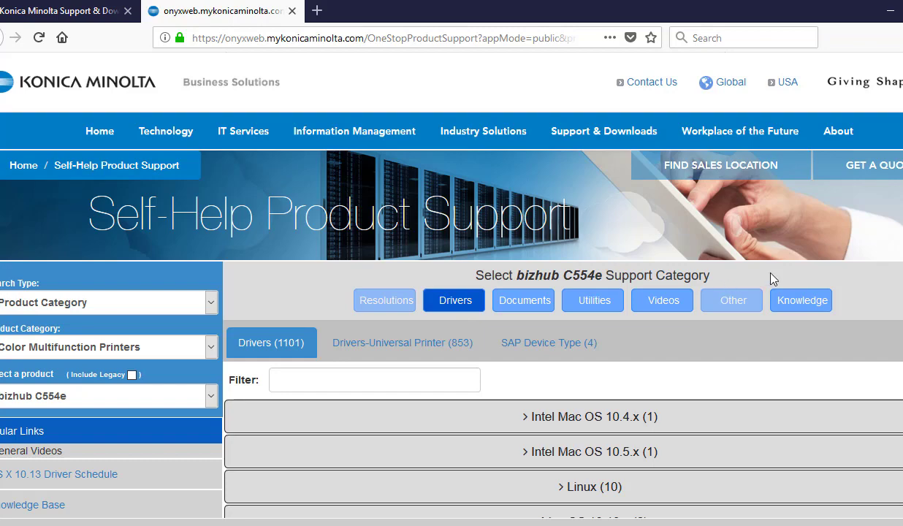
pyautogui.scroll(-5, 563, 328)
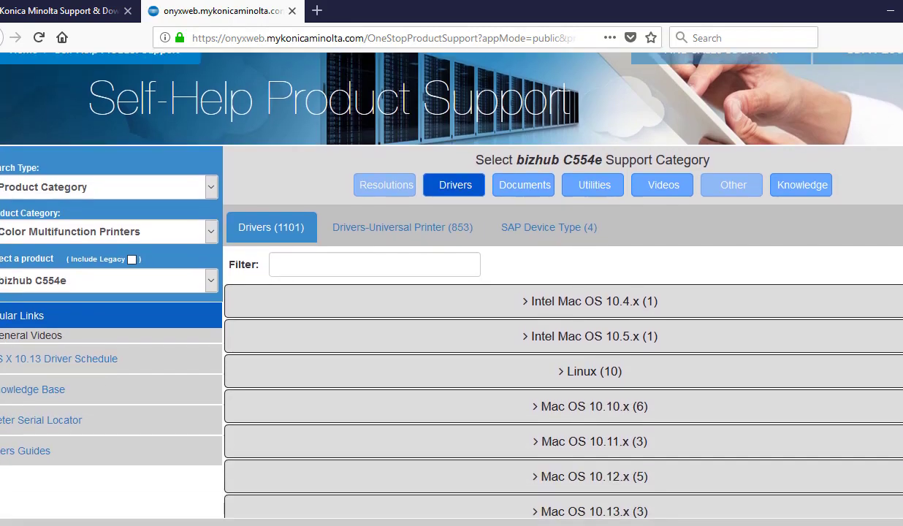
pyautogui.scroll(-5, 563, 328)
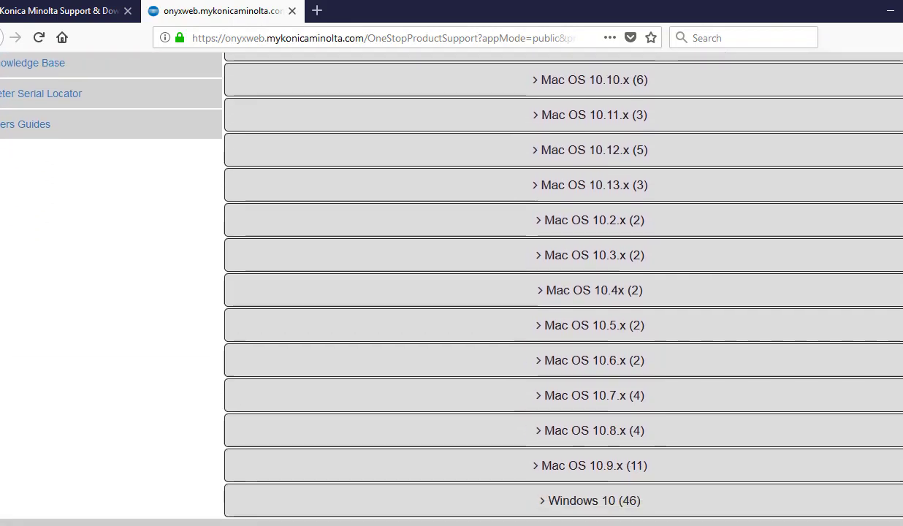
pyautogui.scroll(-7, 563, 329)
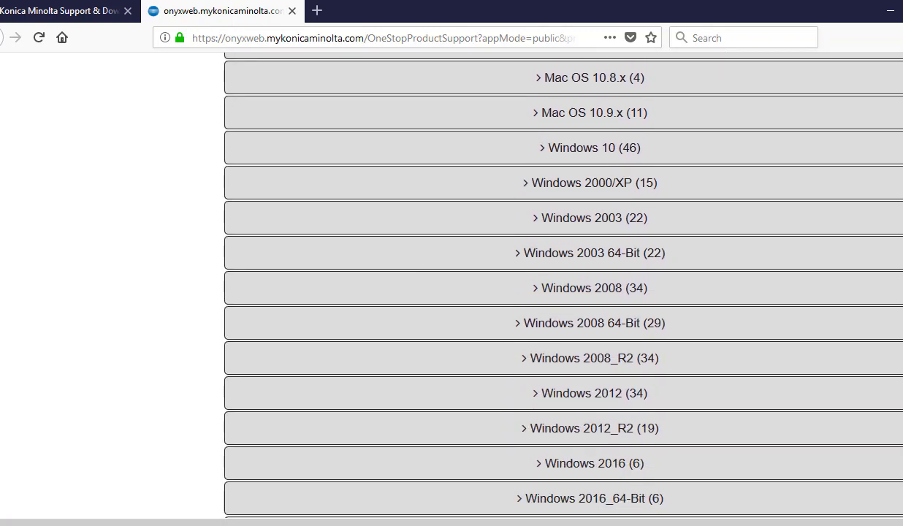
pyautogui.scroll(-5, 562, 329)
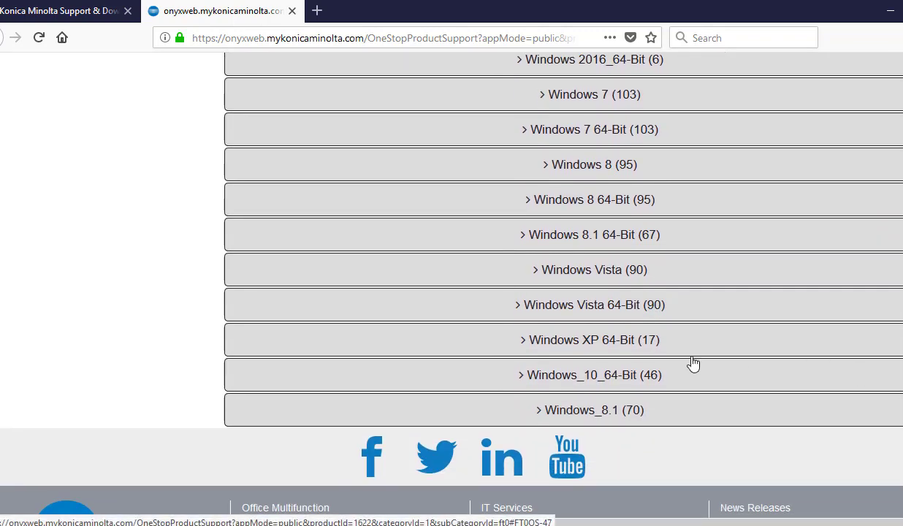
pyautogui.click(594, 375)
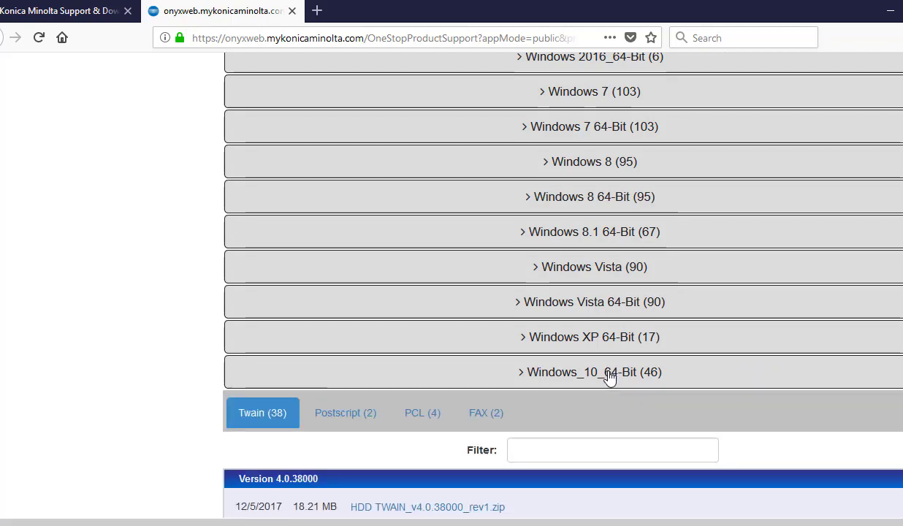
# Step: Download the version 5.1.3.0 PCL driver C554 C364_Series_Win10_PCL_PS_FAX_v5.1.x.0.zip, saving the file to disk
pyautogui.scroll(-6, 611, 377)
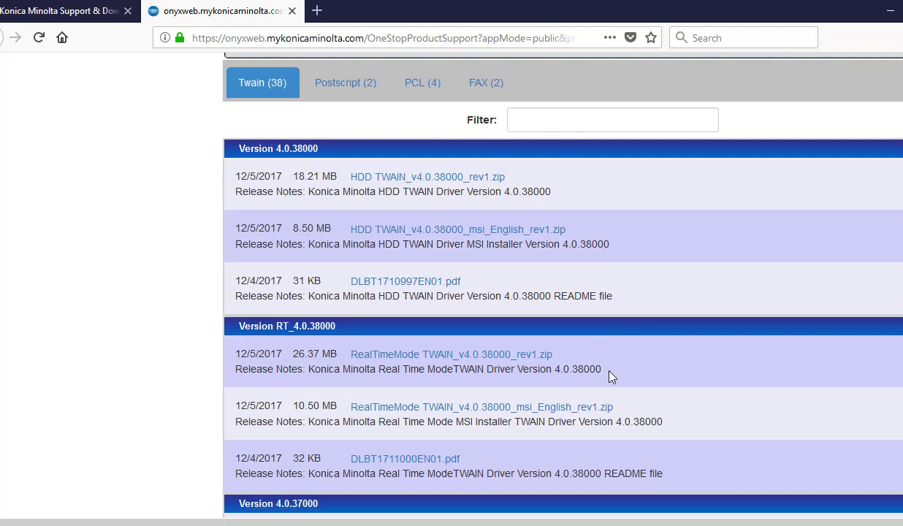
pyautogui.click(424, 84)
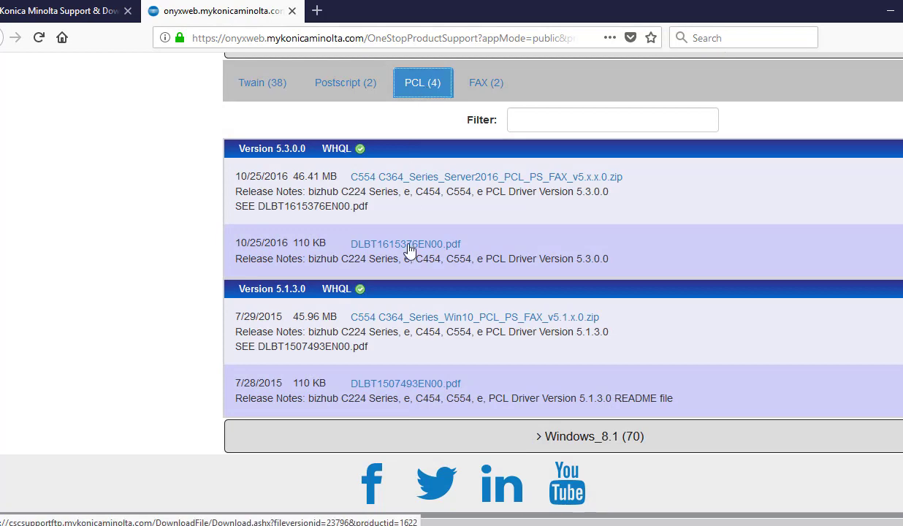
pyautogui.click(401, 318)
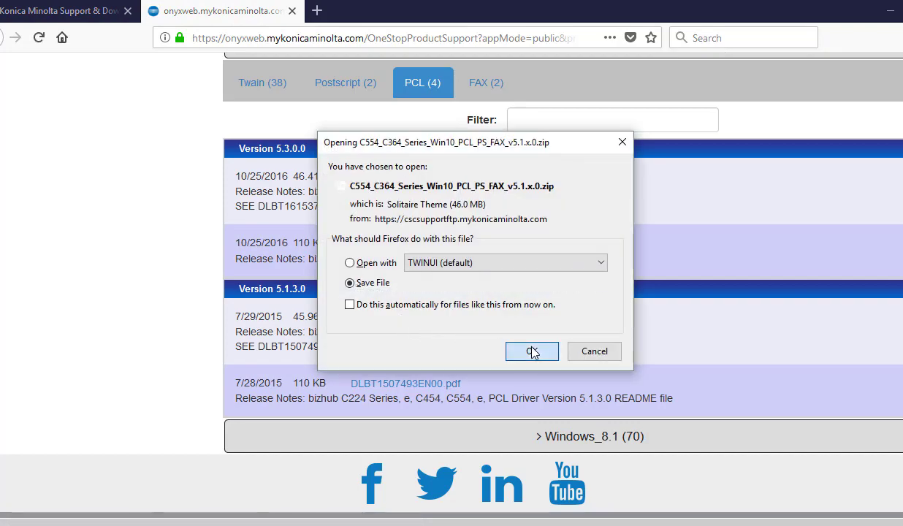
pyautogui.click(532, 352)
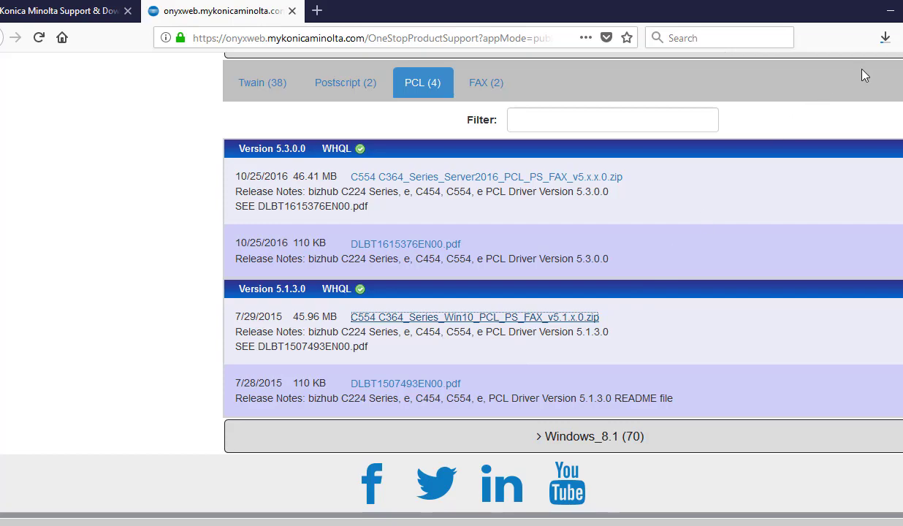
# Step: Minimize the browser and create a new desktop folder named Print Driver
pyautogui.click(893, 12)
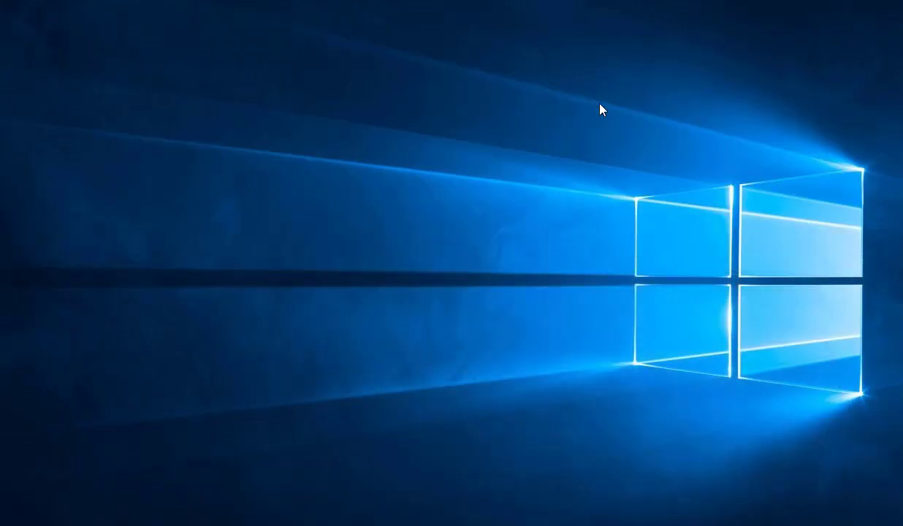
pyautogui.rightClick(307, 123)
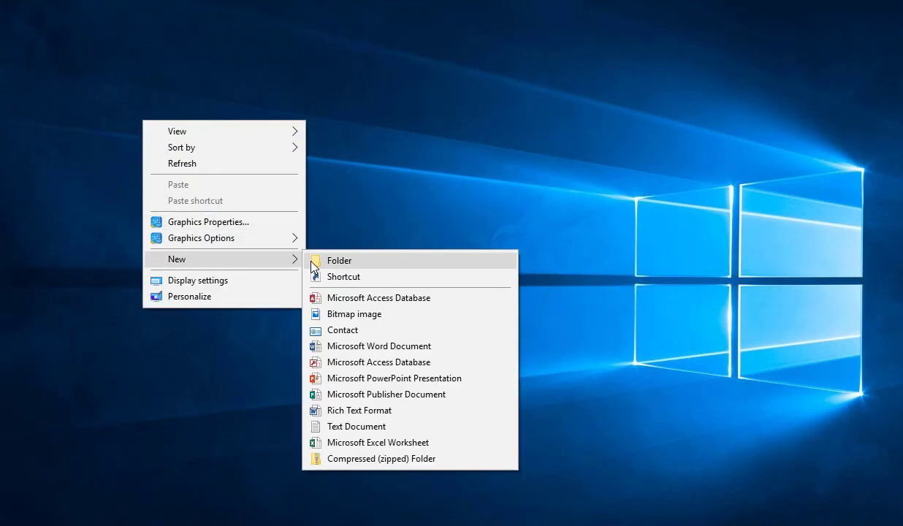
pyautogui.click(321, 257)
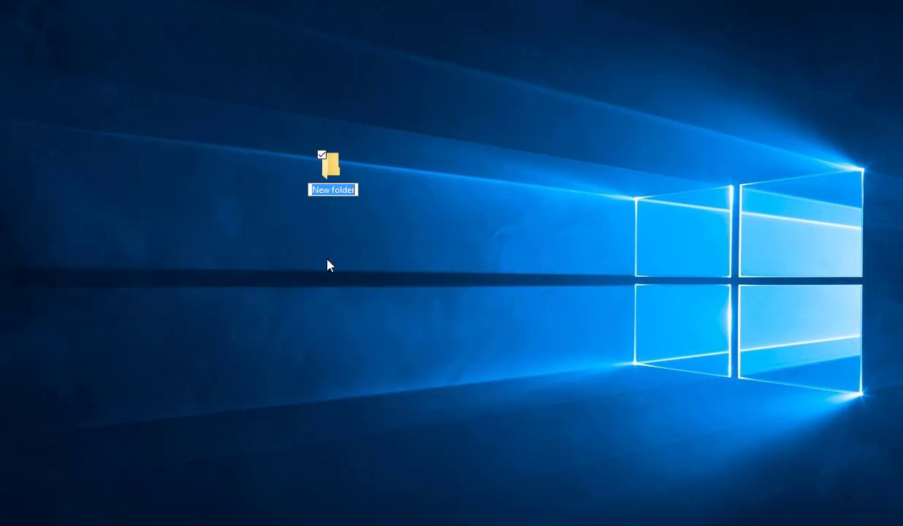
pyautogui.write('Print')
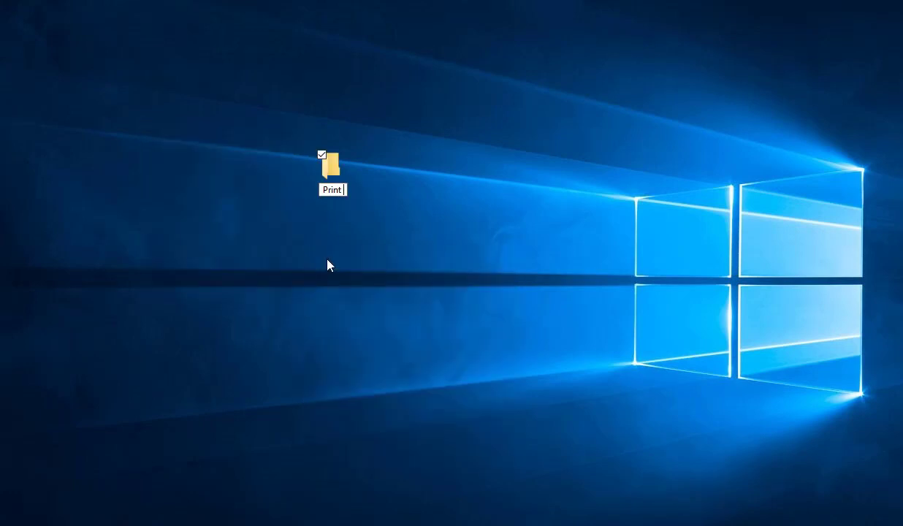
pyautogui.write(' Driver')
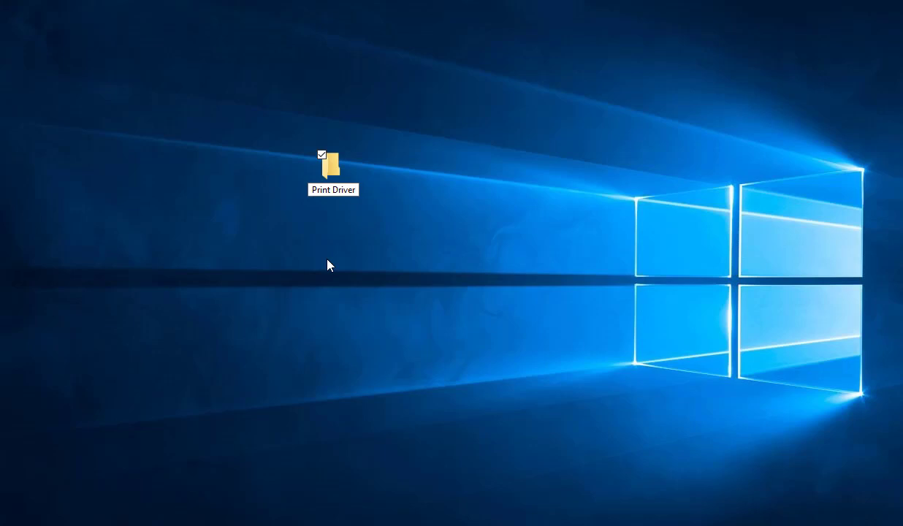
pyautogui.press('Return')
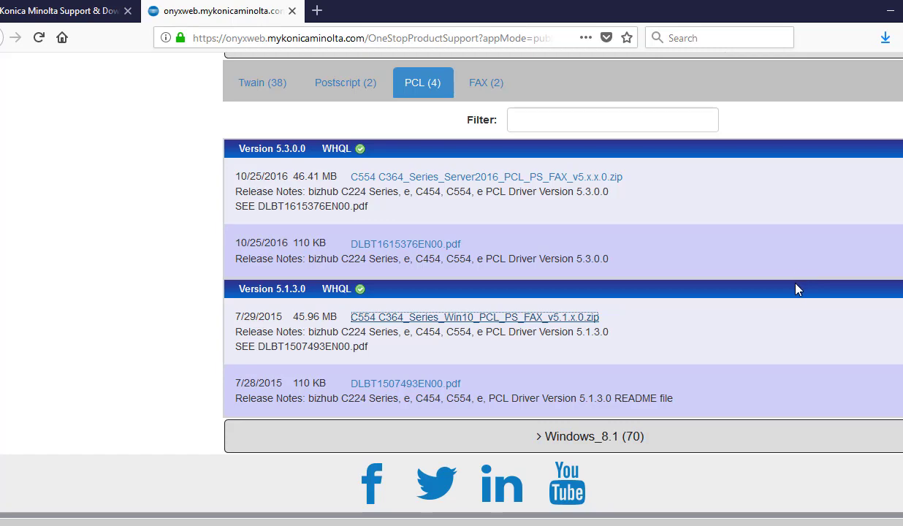
# Step: Open the downloaded C554_C364_Series_Win10_PCL_PS_FAX_v5.1.x.0(3).zip from the browser's download list
pyautogui.click(886, 43)
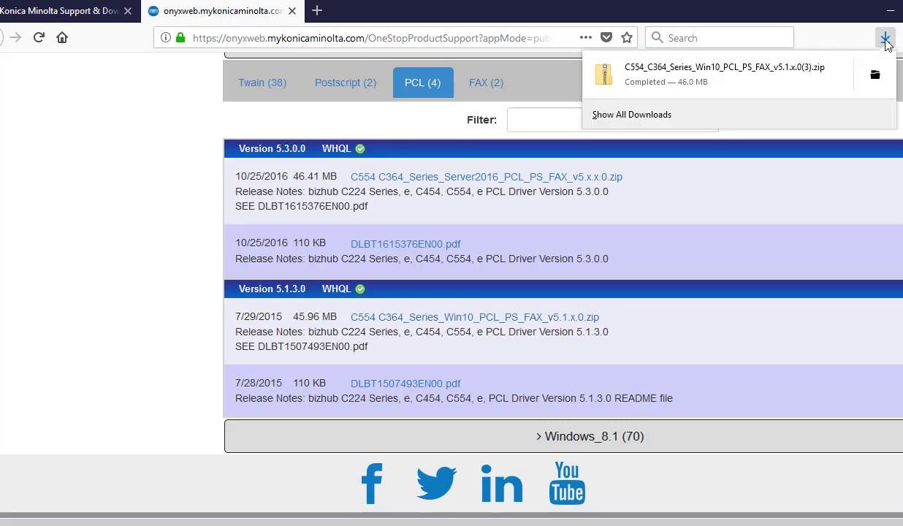
pyautogui.click(656, 80)
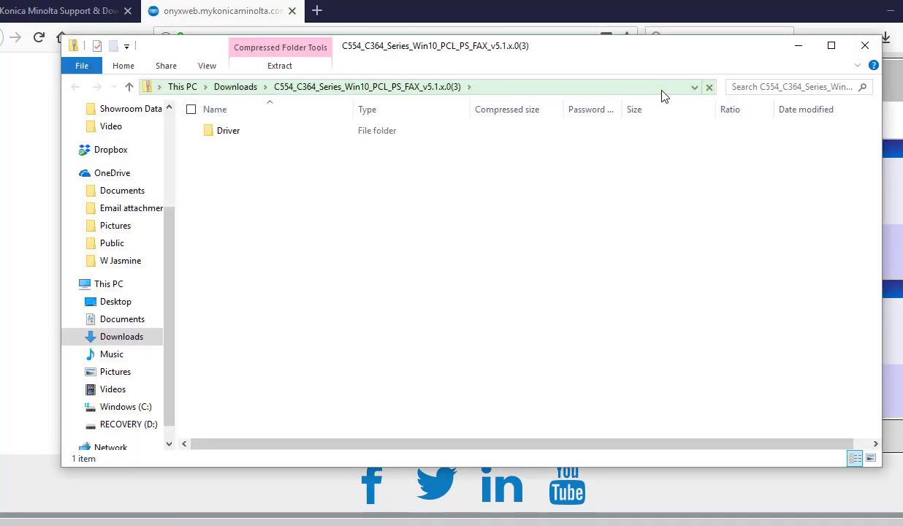
# Step: Extract all files from the driver zip into the Print Driver folder on the Desktop
pyautogui.click(290, 69)
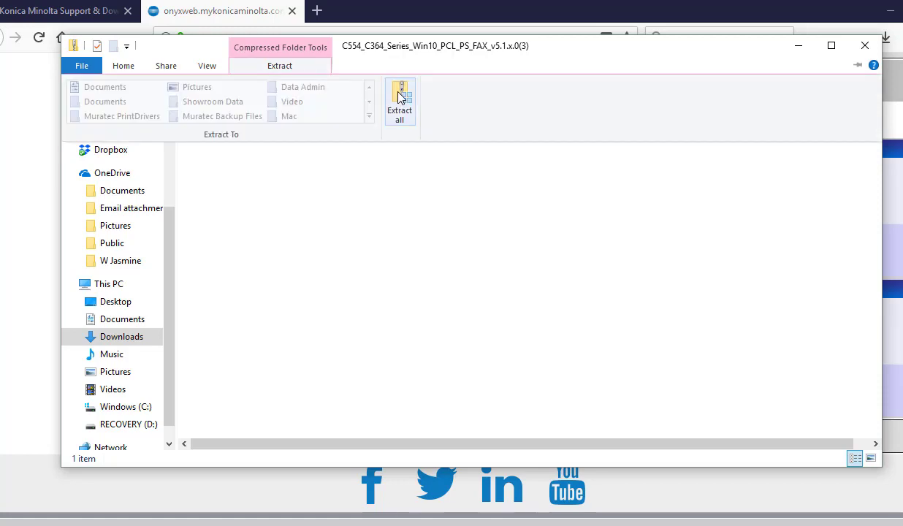
pyautogui.click(398, 93)
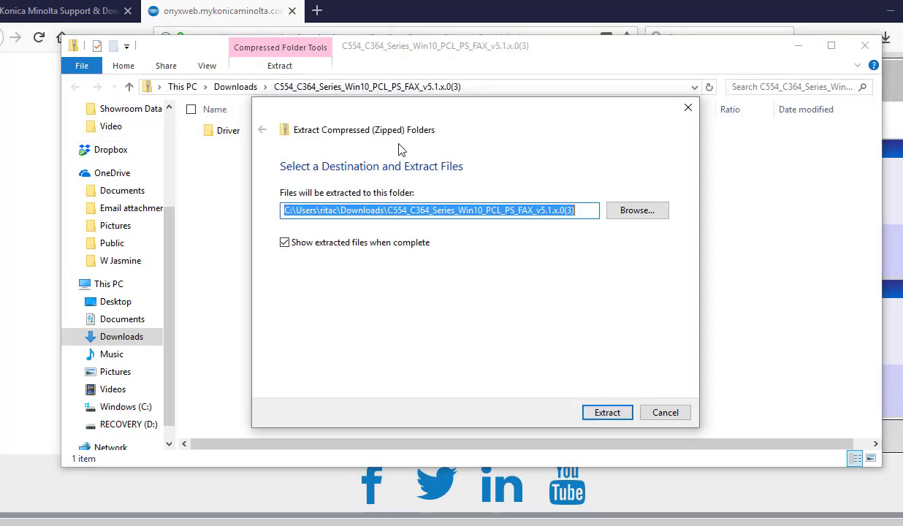
pyautogui.click(635, 212)
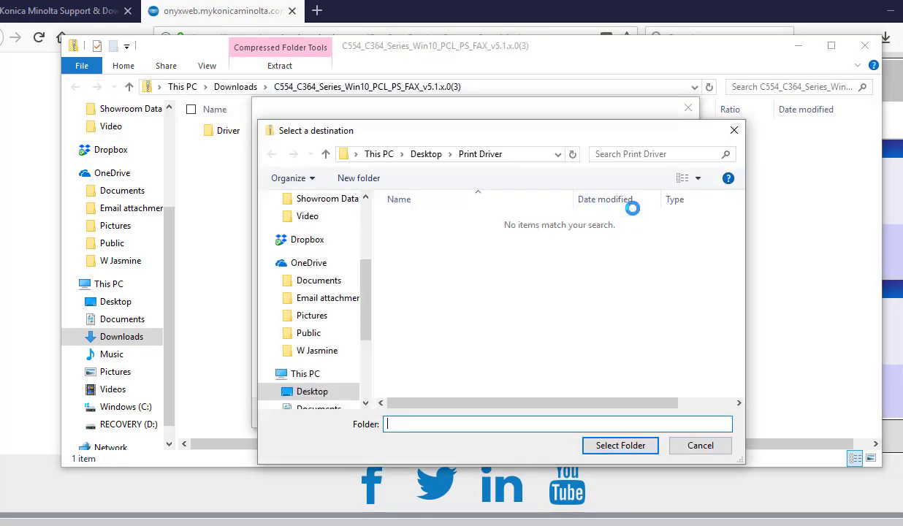
pyautogui.moveTo(369, 298); pyautogui.dragTo(380, 236)
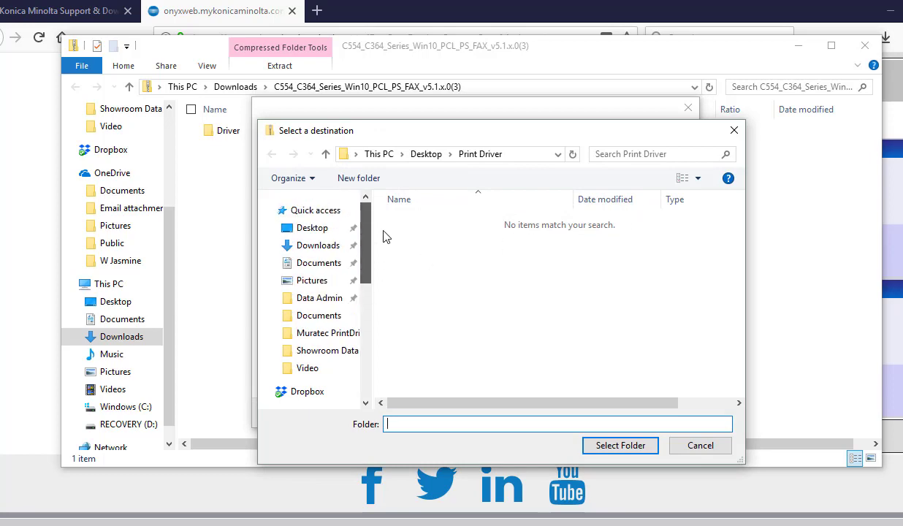
pyautogui.click(329, 235)
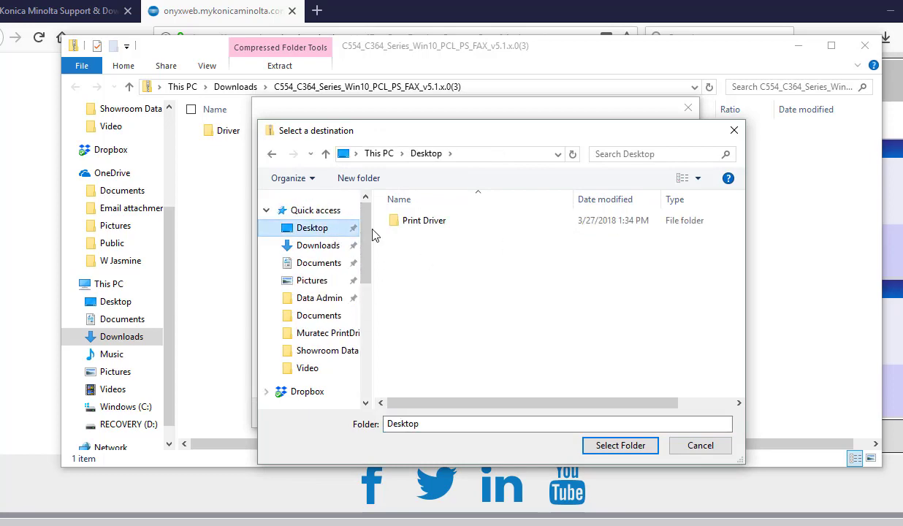
pyautogui.click(425, 221)
pyautogui.click(621, 445)
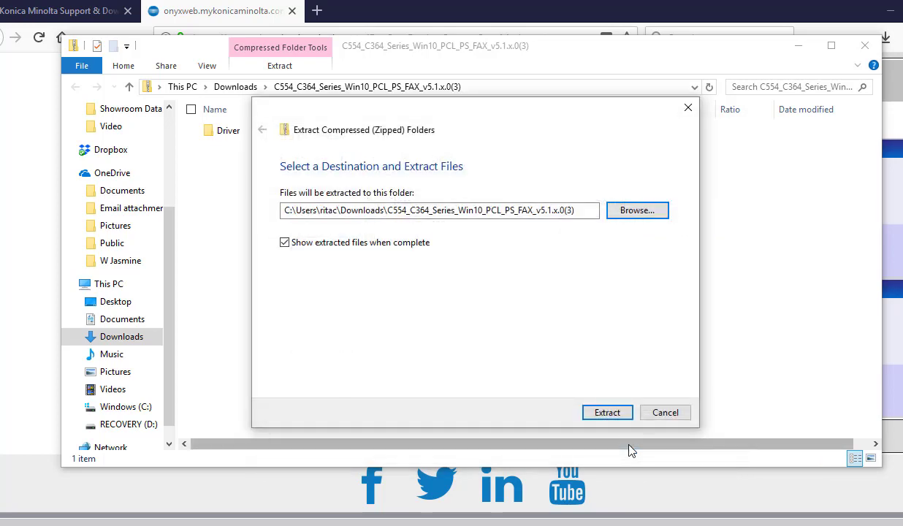
pyautogui.click(606, 413)
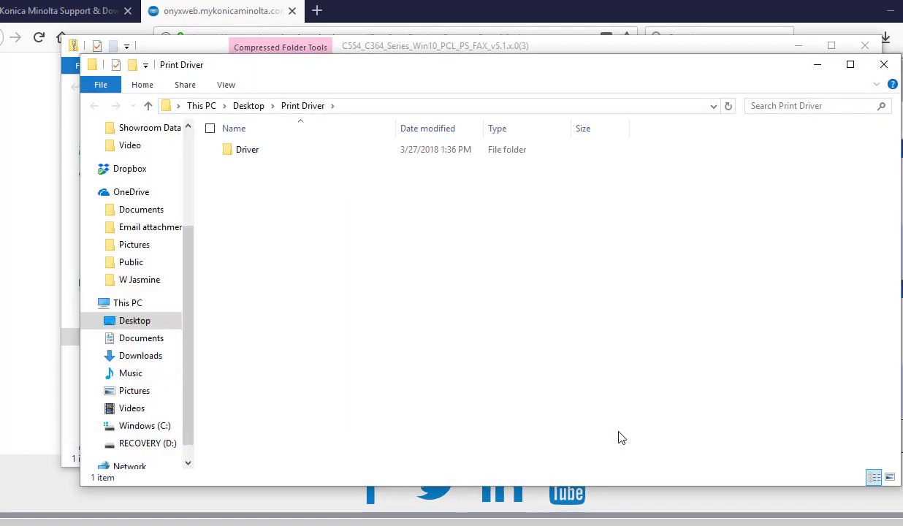
# Step: Close the zip window, minimize the browser, and launch Setup64 from the extracted Driver folder
pyautogui.click(867, 46)
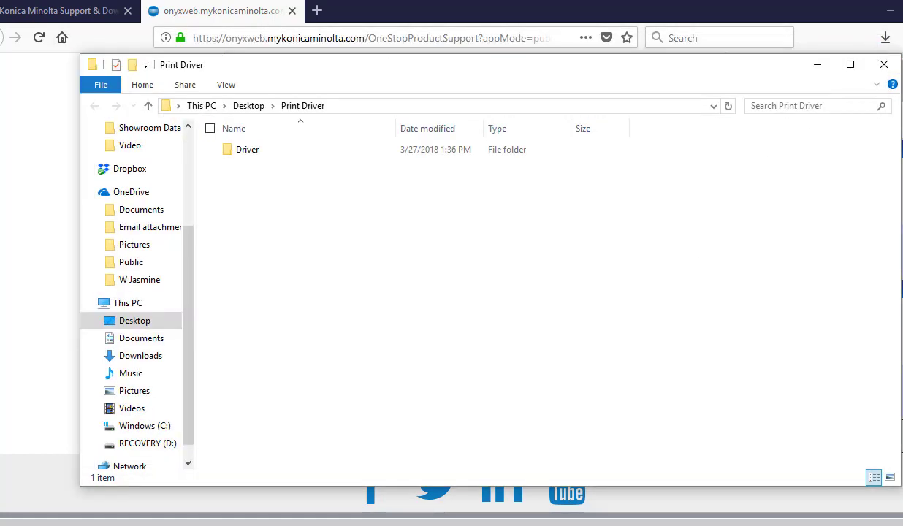
pyautogui.click(877, 11)
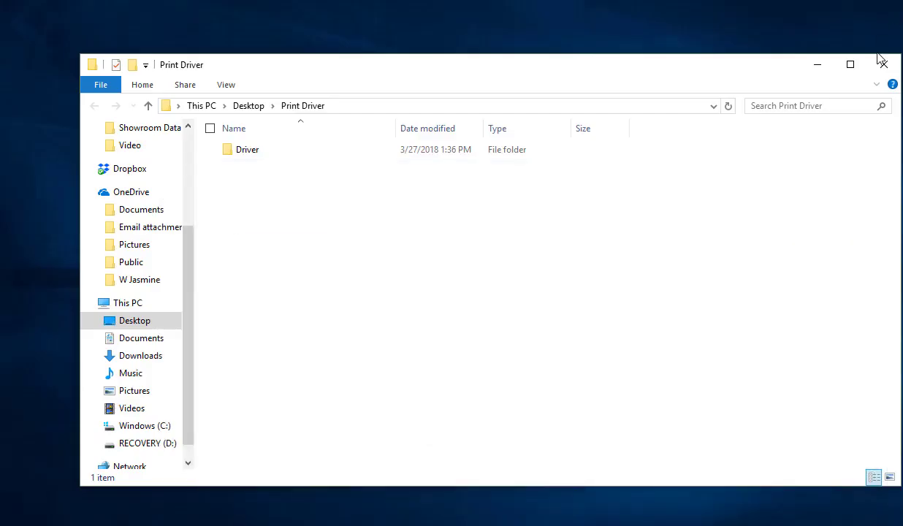
pyautogui.doubleClick(242, 151)
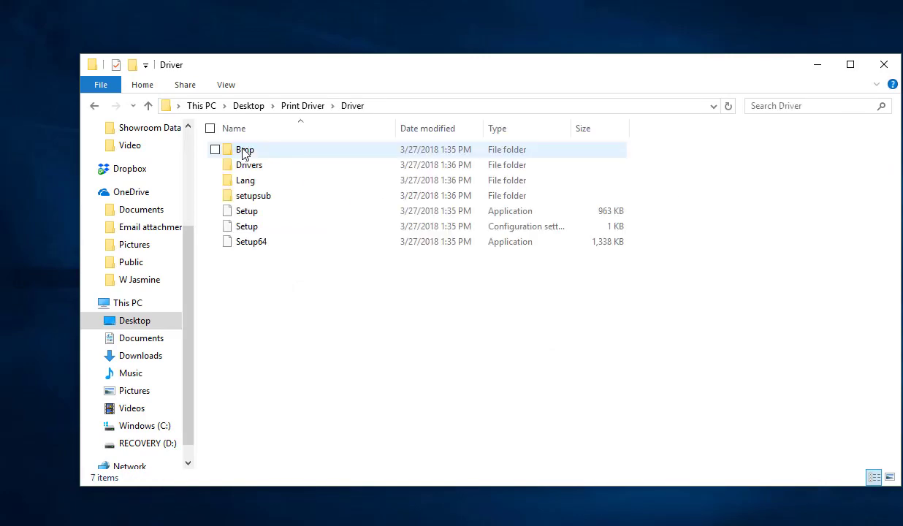
pyautogui.doubleClick(251, 244)
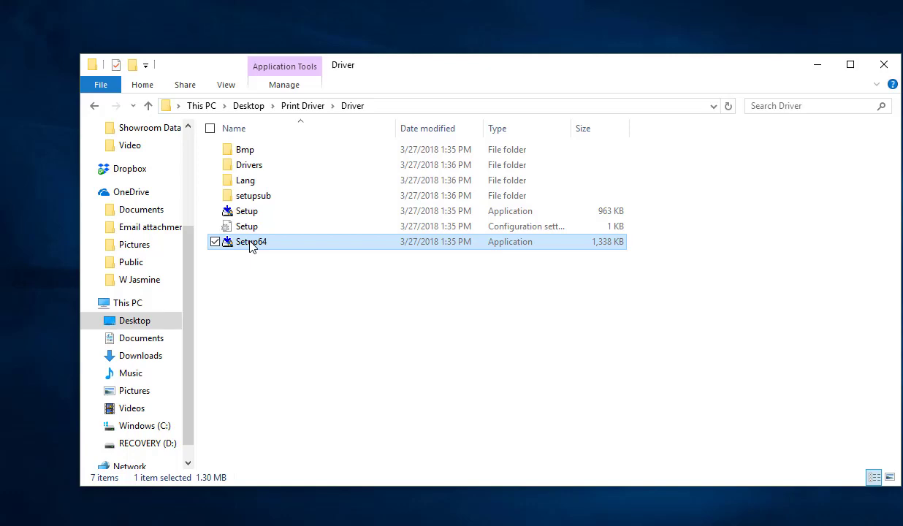
pyautogui.click(817, 64)
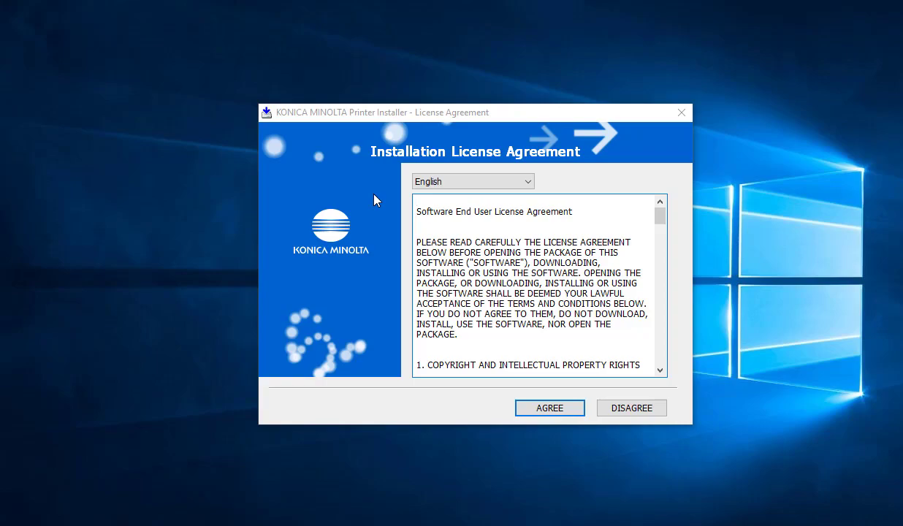
# Step: Accept the installation license agreement and select the KONICA MINOLTA C554Series (C554e/C554/C454e/C454) model
pyautogui.moveTo(661, 218); pyautogui.dragTo(655, 369)
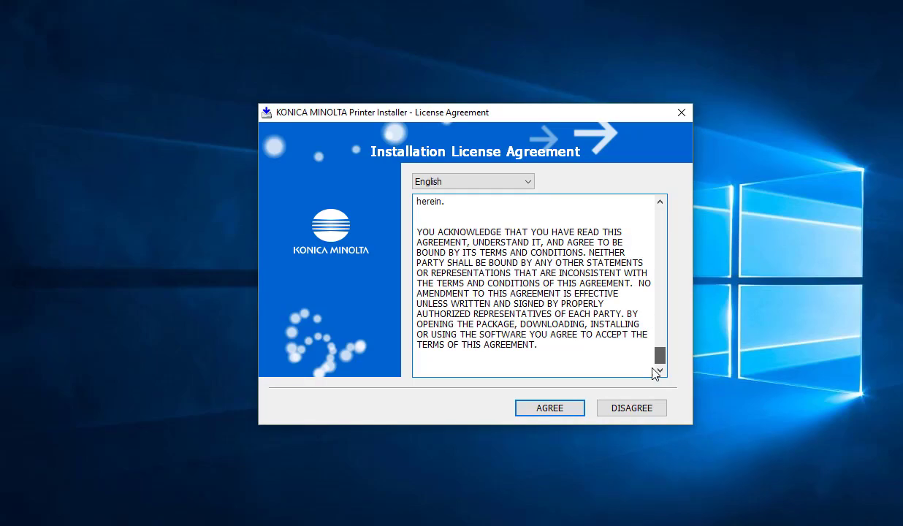
pyautogui.click(554, 411)
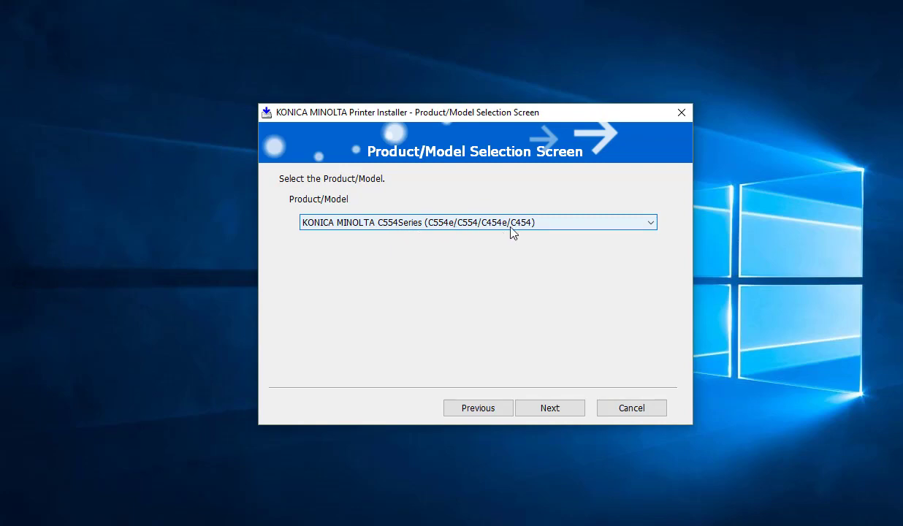
pyautogui.click(653, 225)
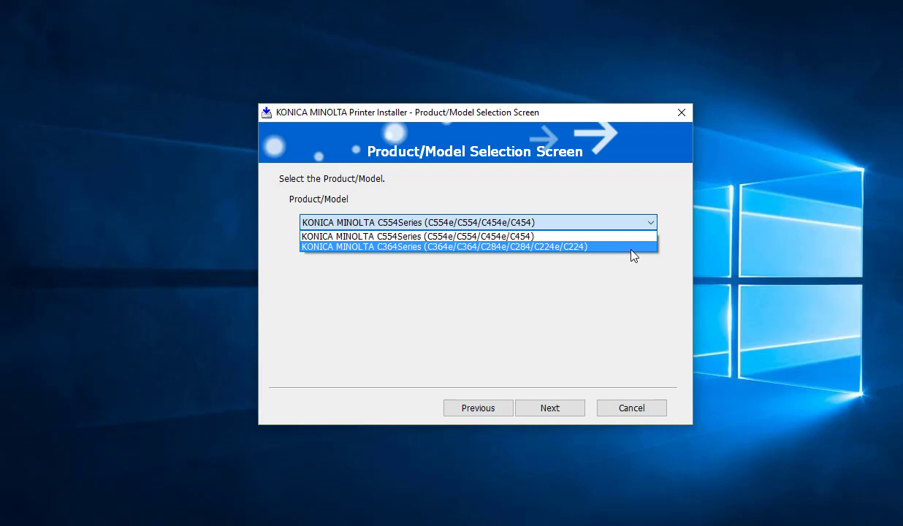
pyautogui.click(532, 238)
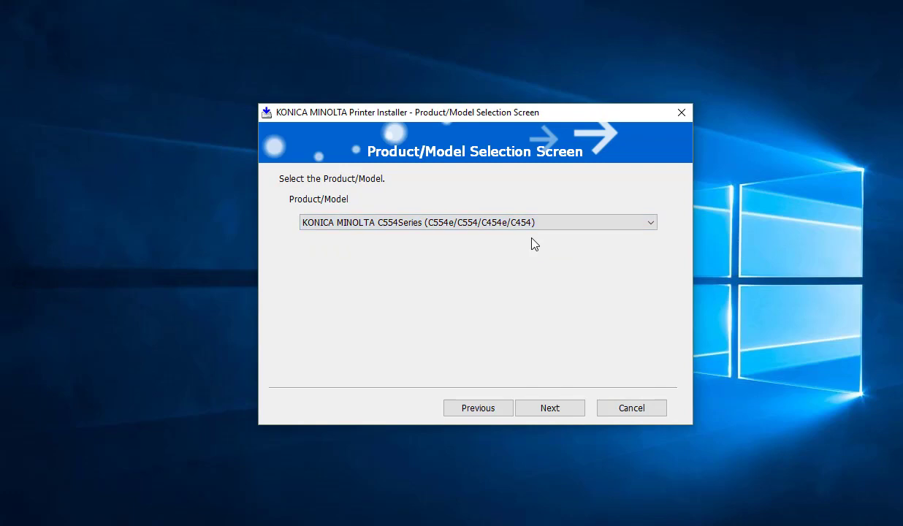
pyautogui.click(564, 411)
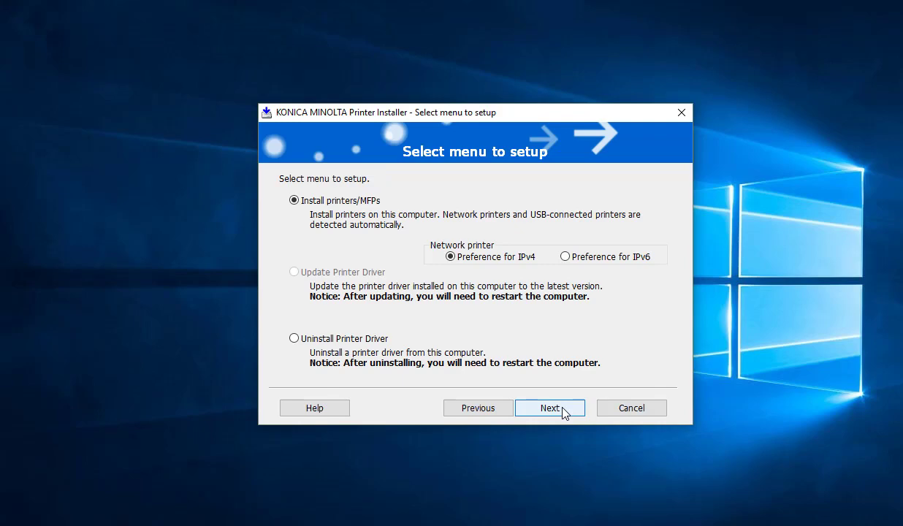
# Step: Install the KONICA MINOLTA bizhub C554e as an IPv4-preferred network printer, with English and only the C554SeriesPCL component
pyautogui.click(564, 411)
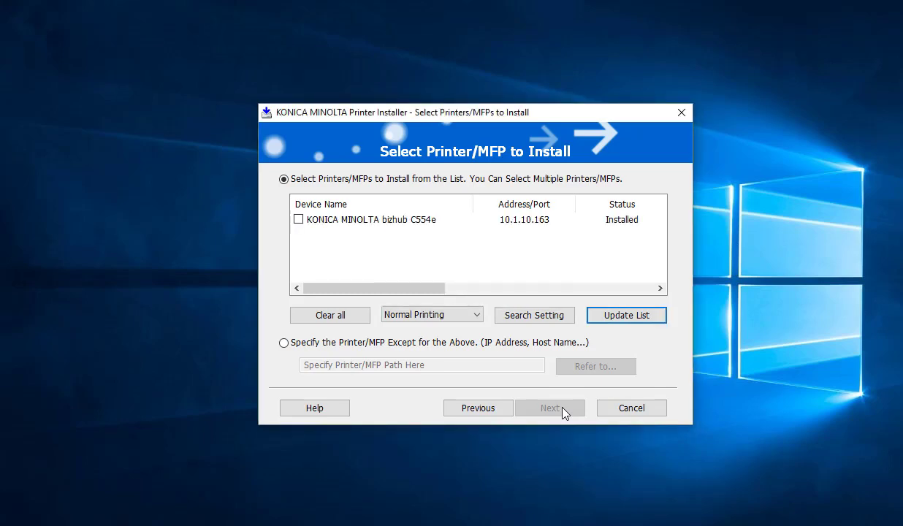
pyautogui.click(298, 219)
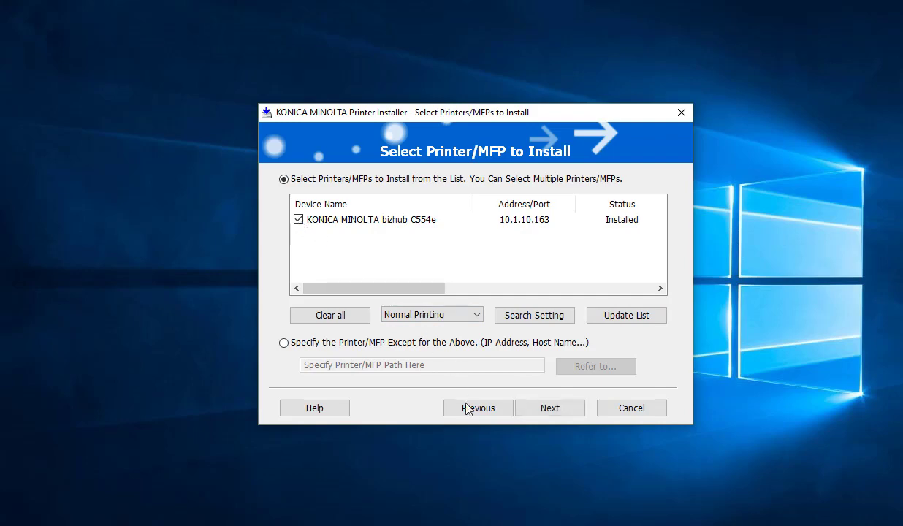
pyautogui.click(557, 408)
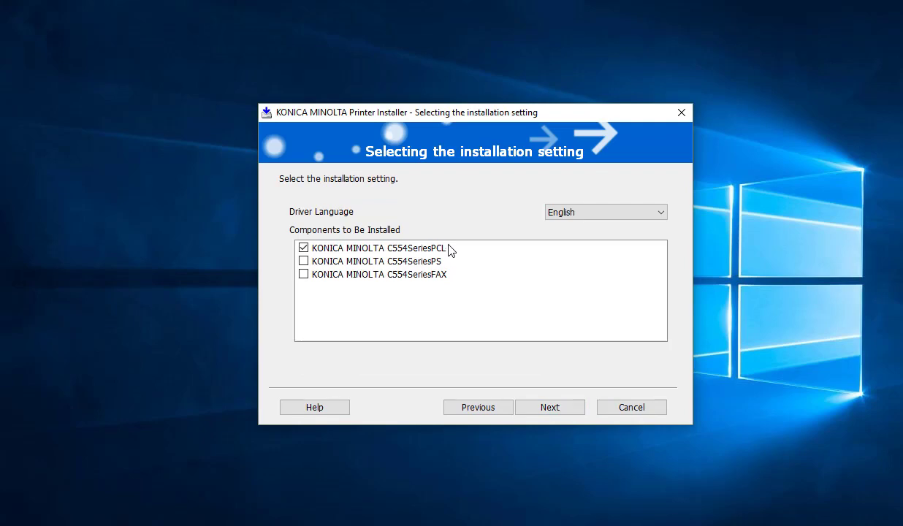
pyautogui.click(558, 414)
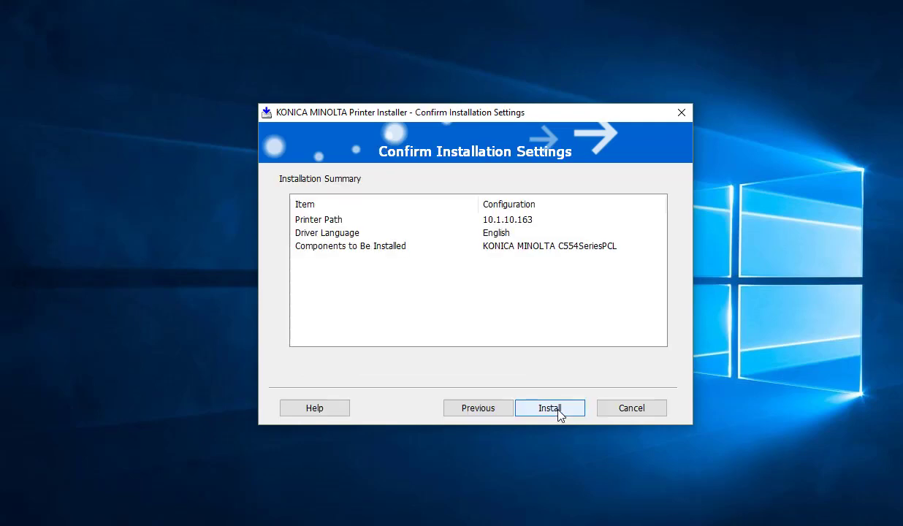
pyautogui.click(551, 408)
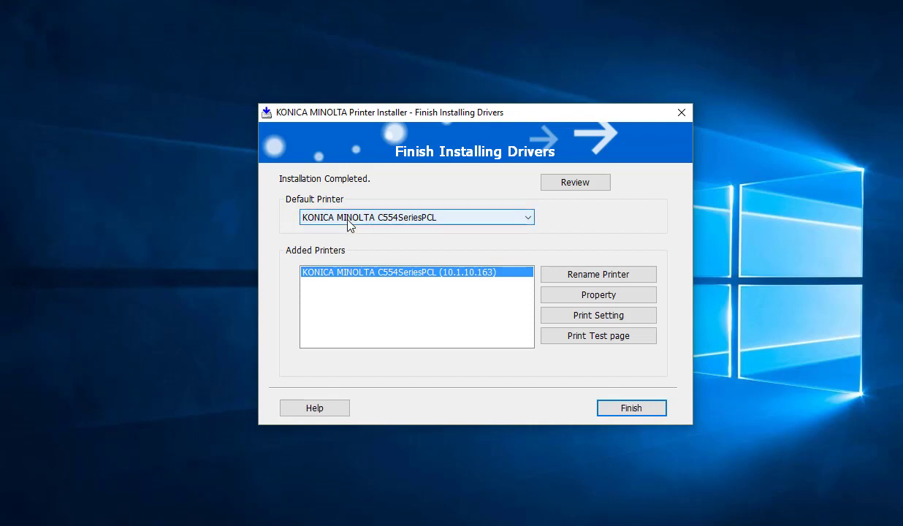
# Step: Choose KONICA MINOLTA C554SeriesPCL as the default printer and rename the added printer KONICA MINOLTA_C554e
pyautogui.click(530, 217)
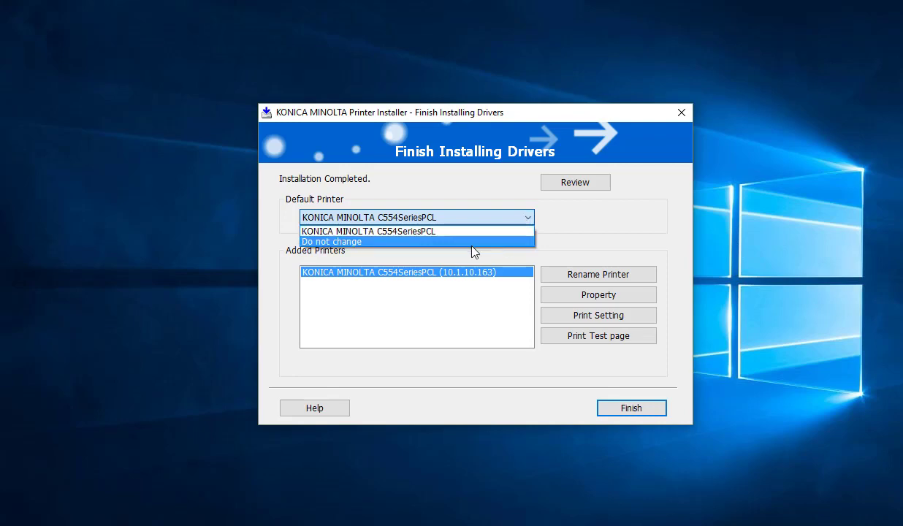
pyautogui.click(428, 231)
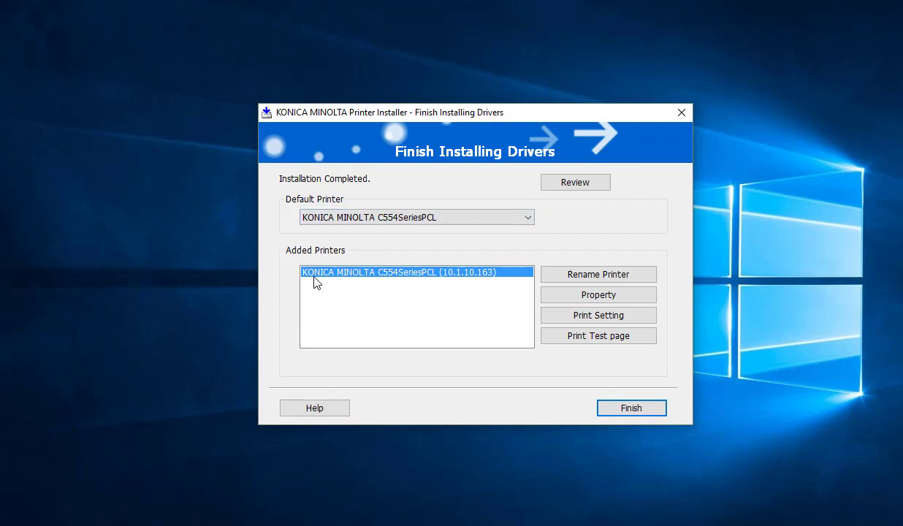
pyautogui.click(597, 275)
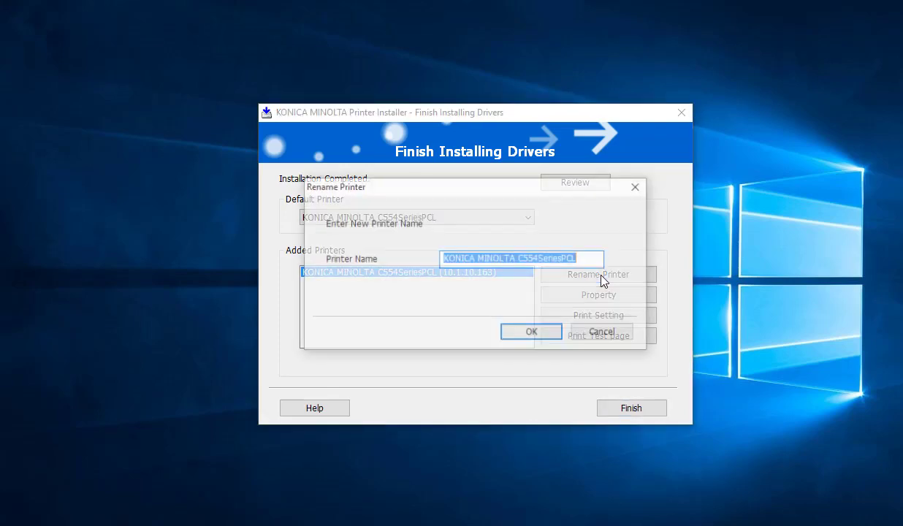
pyautogui.moveTo(597, 259); pyautogui.dragTo(534, 257)
pyautogui.press('BackSpace')
pyautogui.press('BackSpace')
pyautogui.press('BackSpace')
pyautogui.press('BackSpace')
pyautogui.press('BackSpace')
pyautogui.write('_')
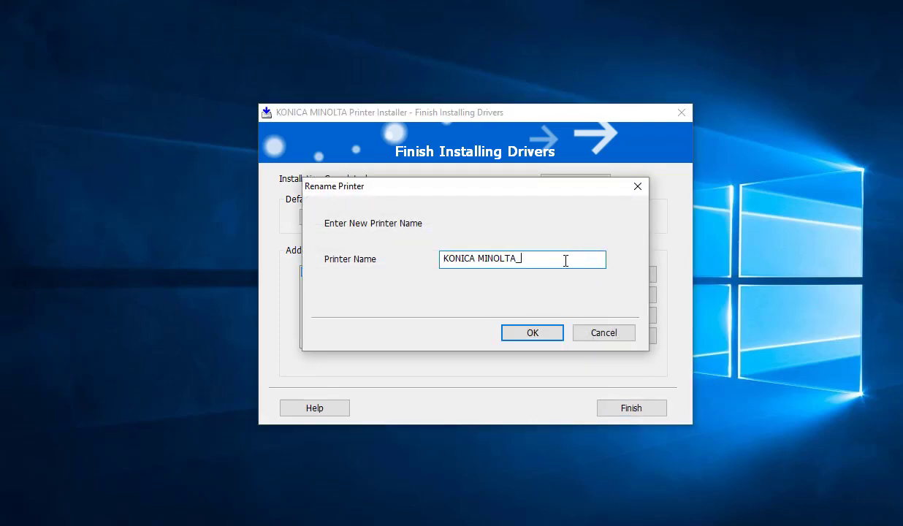
pyautogui.write('C554e')
pyautogui.click(546, 333)
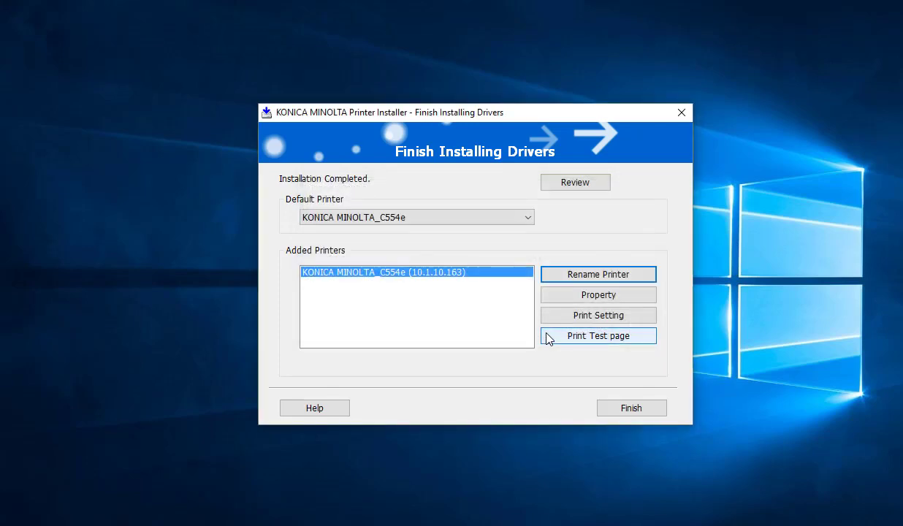
# Step: Turn off Remove White Background and Thin Line Support in the printing defaults of KONICA MINOLTA_C554e
pyautogui.click(619, 298)
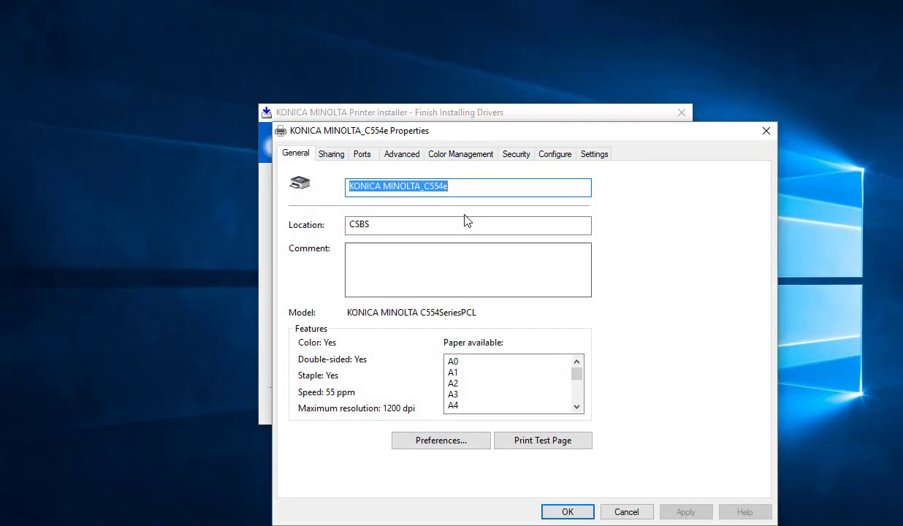
pyautogui.click(401, 154)
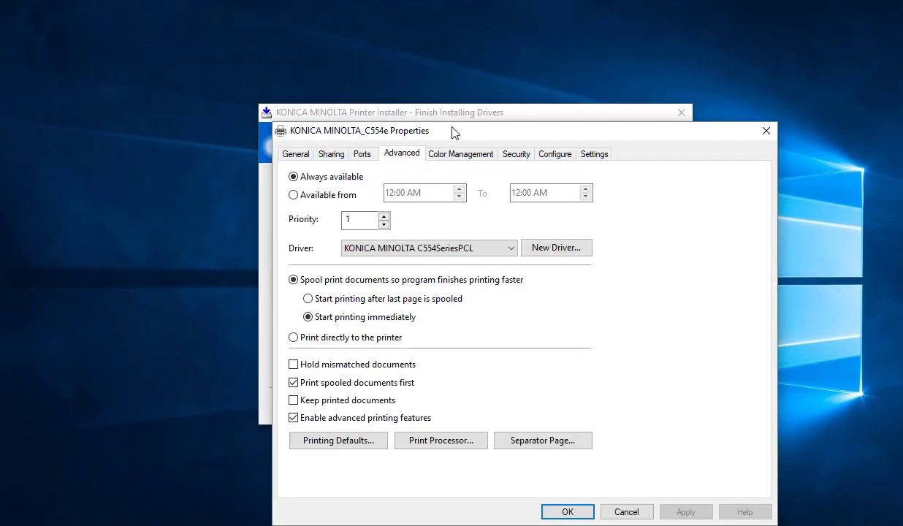
pyautogui.moveTo(453, 132); pyautogui.dragTo(399, 84)
pyautogui.click(282, 398)
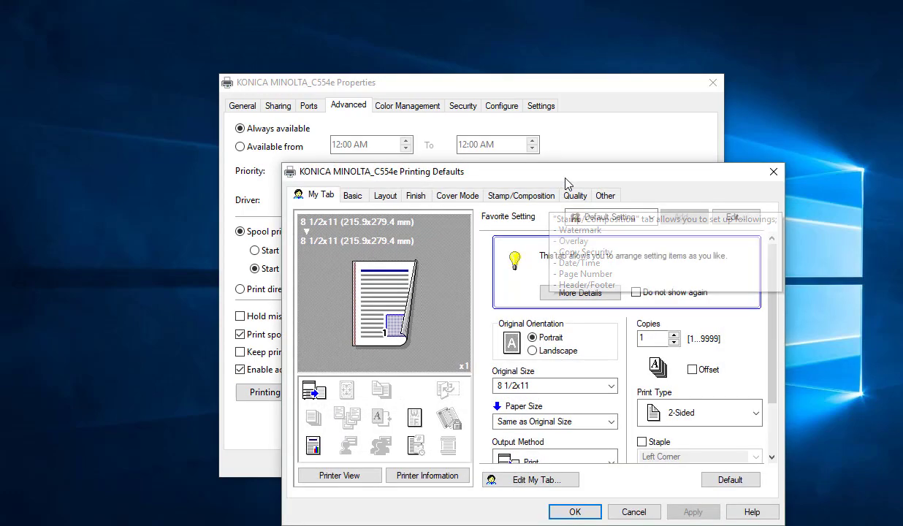
pyautogui.moveTo(567, 173); pyautogui.dragTo(505, 85)
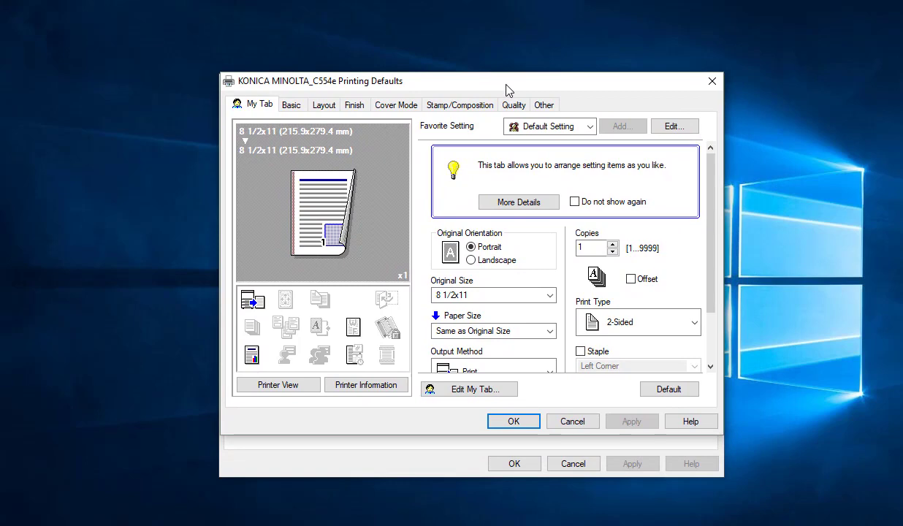
pyautogui.click(548, 104)
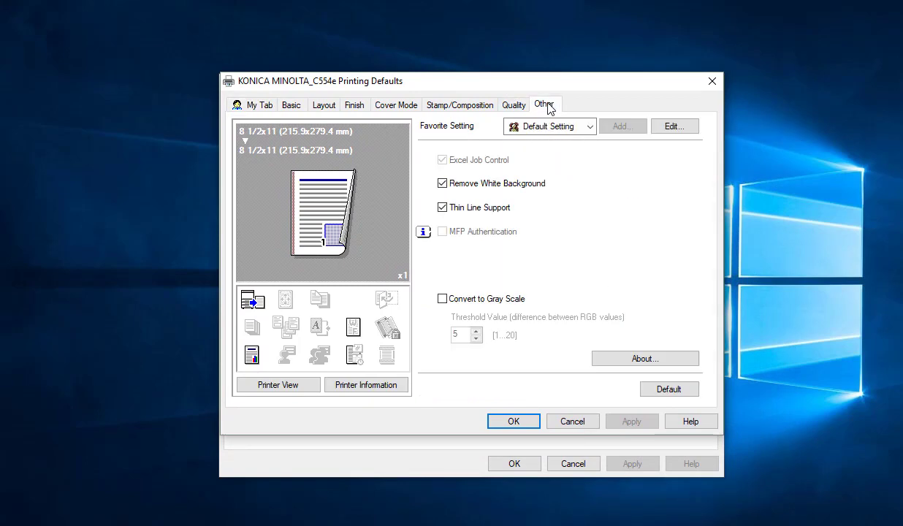
pyautogui.click(443, 184)
pyautogui.click(442, 208)
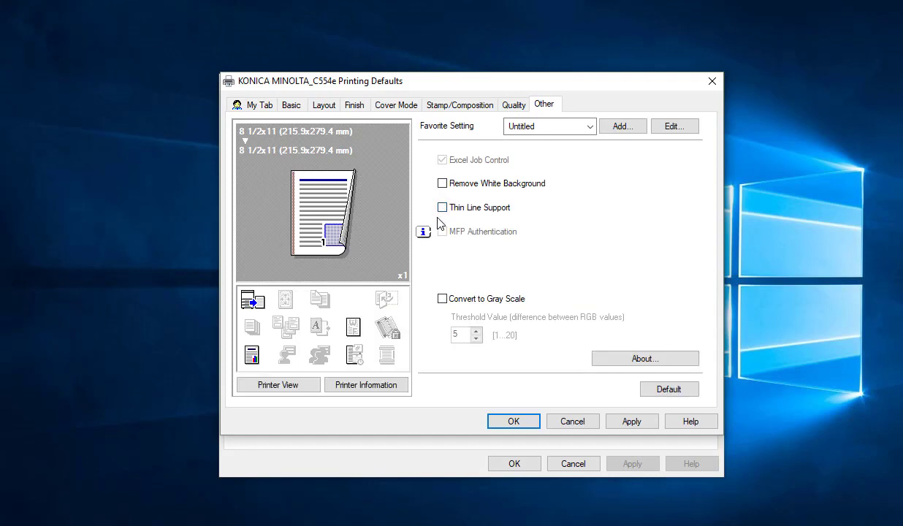
# Step: Review the Select Color options in the quality printing defaults and keep Auto Color selected
pyautogui.click(515, 106)
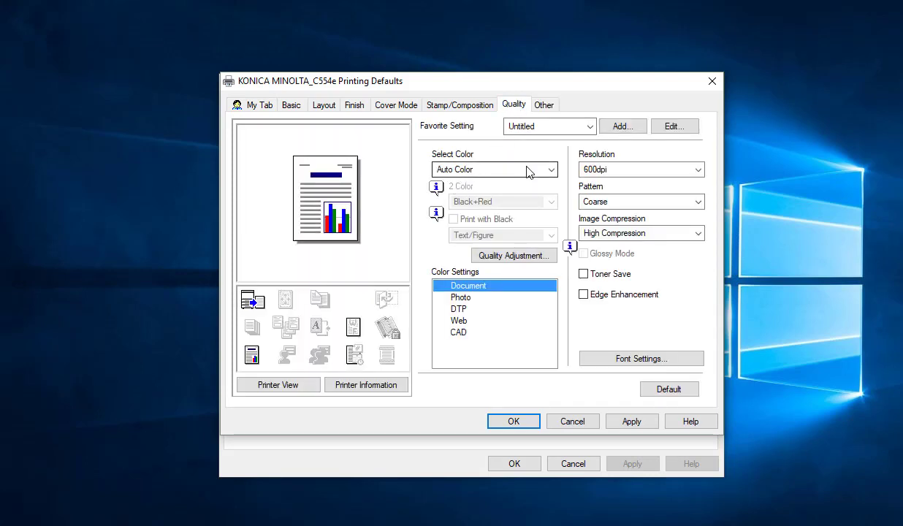
pyautogui.click(552, 170)
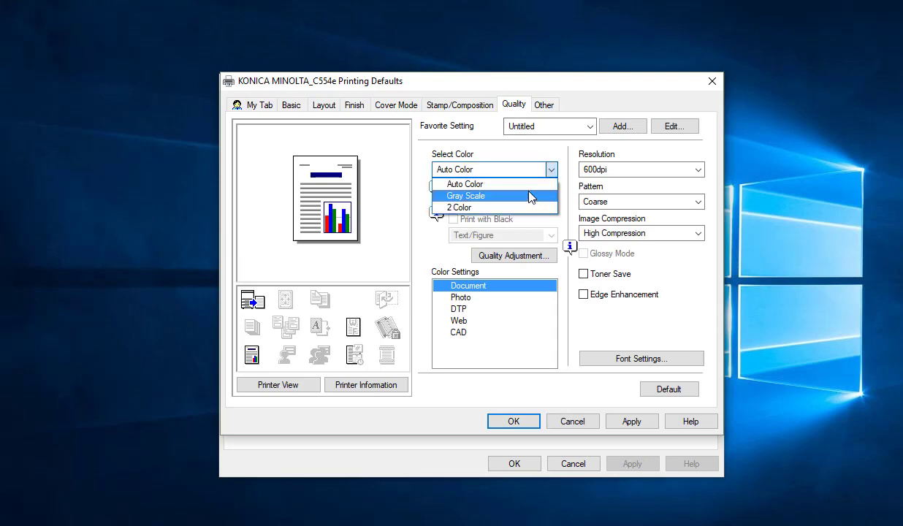
pyautogui.click(528, 185)
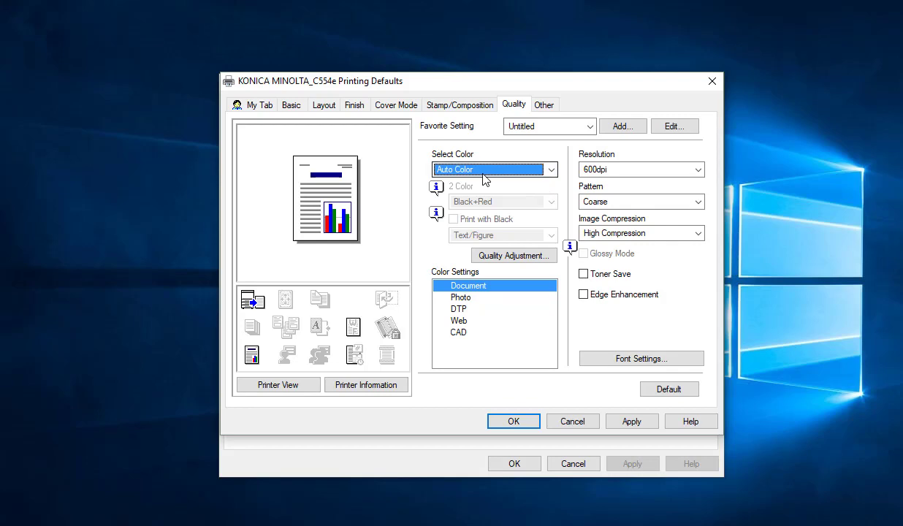
# Step: Set the Print Type to 1-Sided in the layout defaults, apply it, and close the printing defaults and printer properties
pyautogui.click(317, 107)
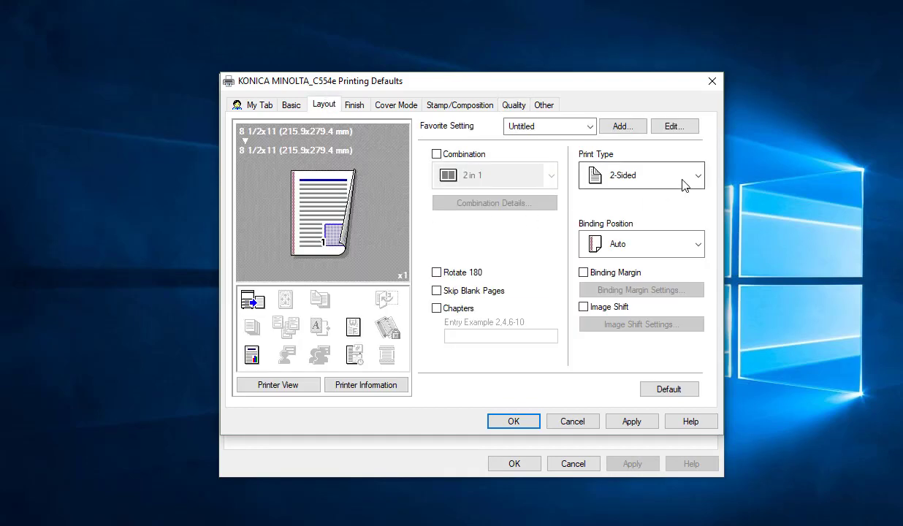
pyautogui.click(698, 175)
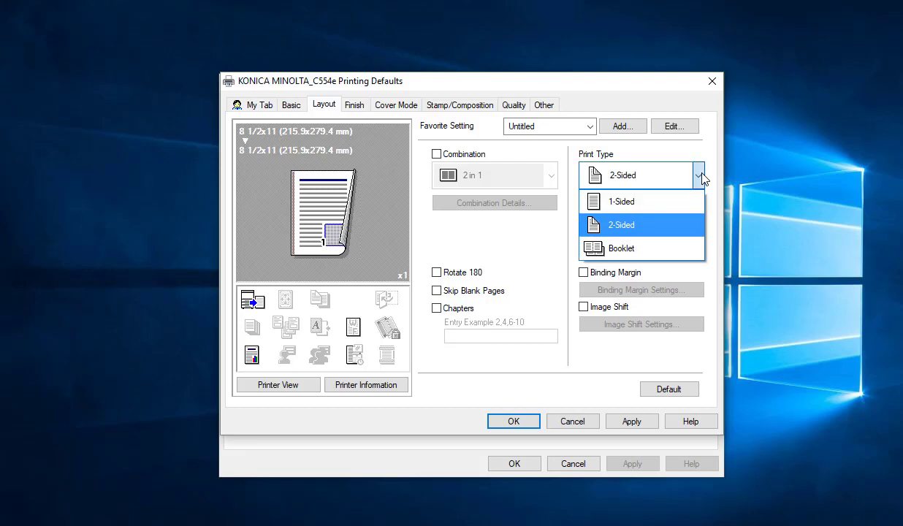
pyautogui.click(675, 202)
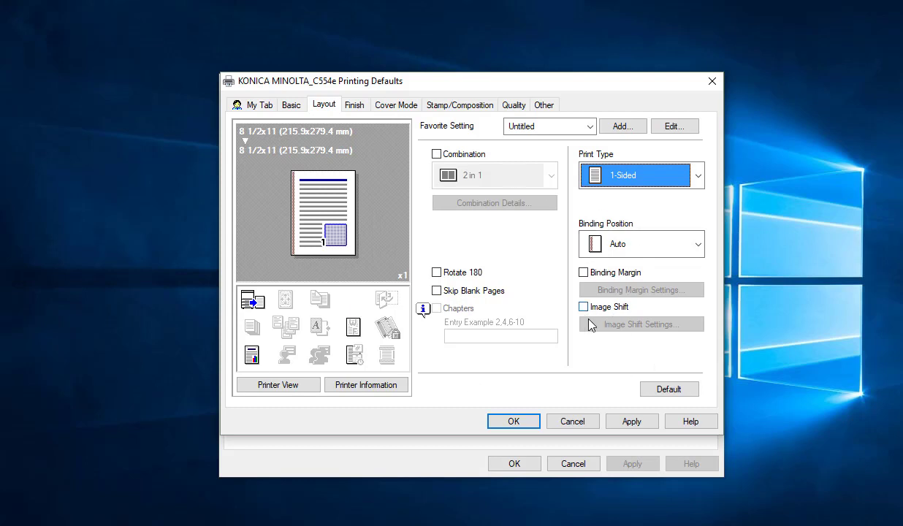
pyautogui.click(633, 421)
pyautogui.click(639, 422)
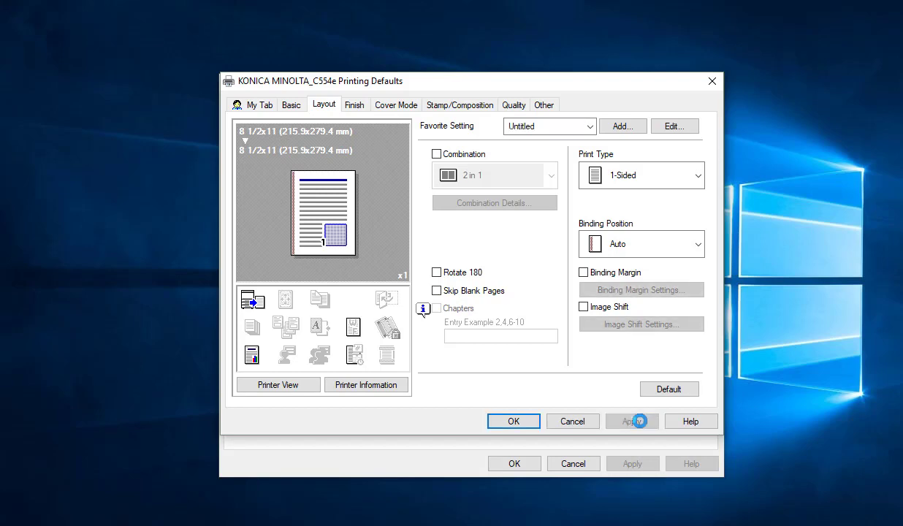
pyautogui.click(515, 424)
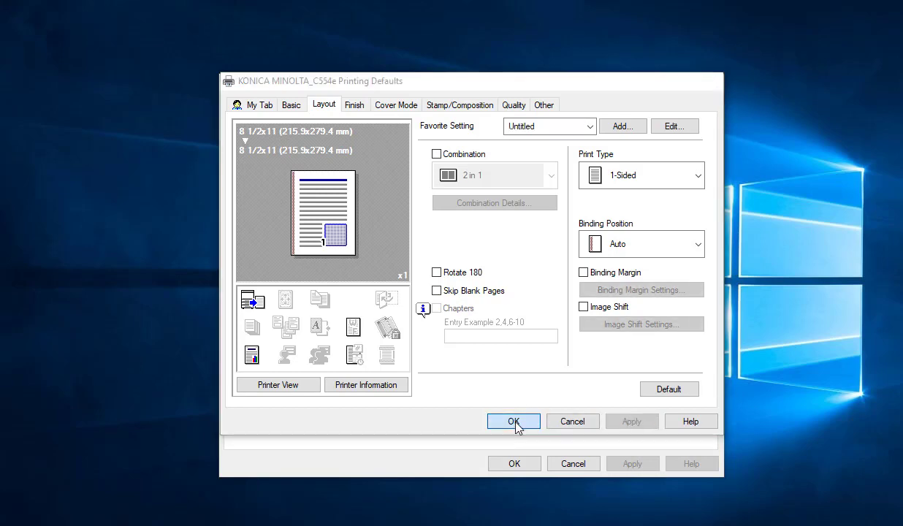
pyautogui.click(517, 463)
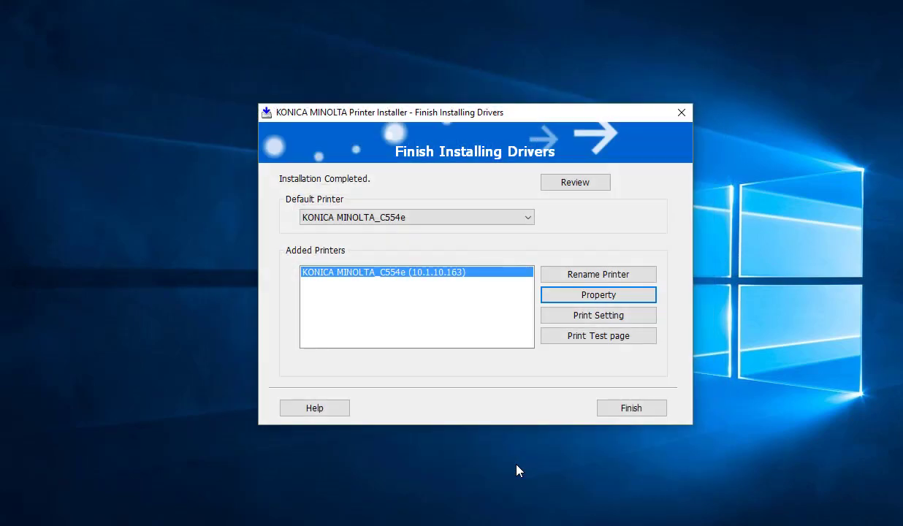
# Step: Print a test page on KONICA MINOLTA_C554e and finish the printer installer
pyautogui.click(598, 337)
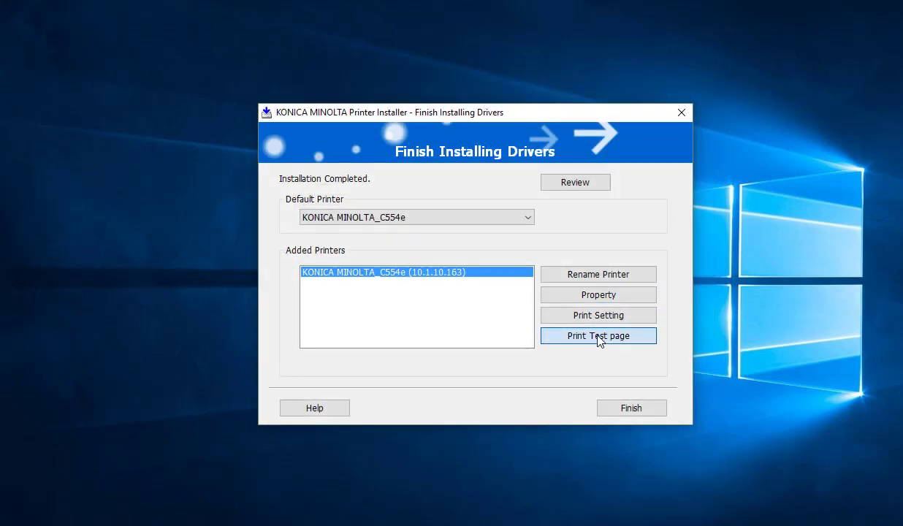
pyautogui.click(523, 307)
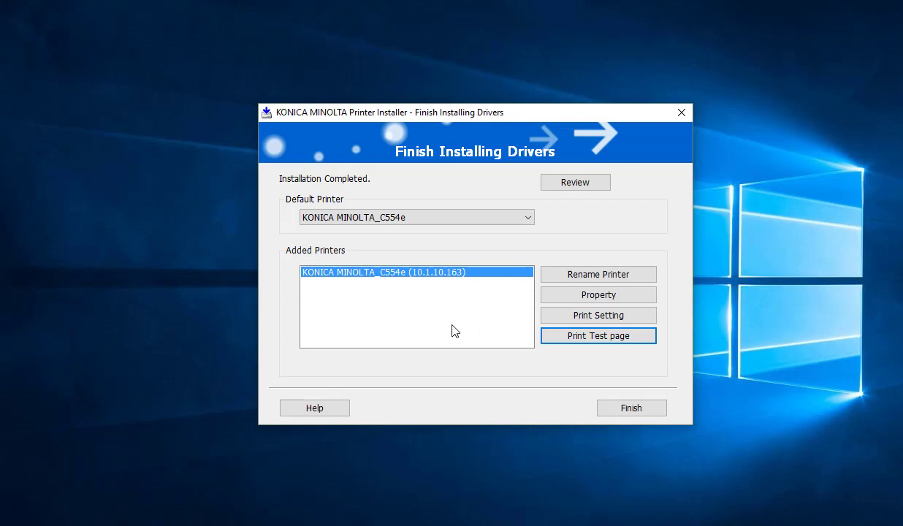
pyautogui.click(631, 411)
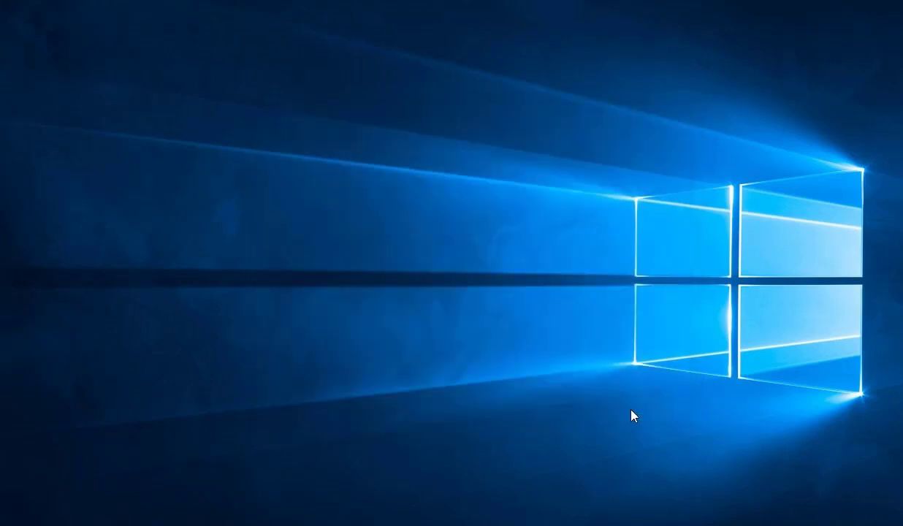